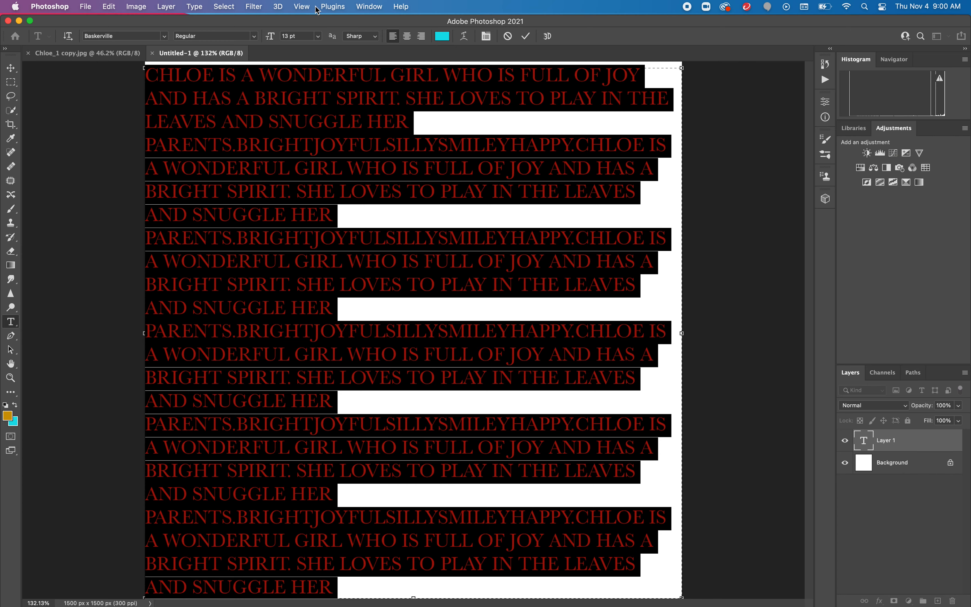
Step: Justify all lines of the selected text block and turn on hyphenation
click(370, 7)
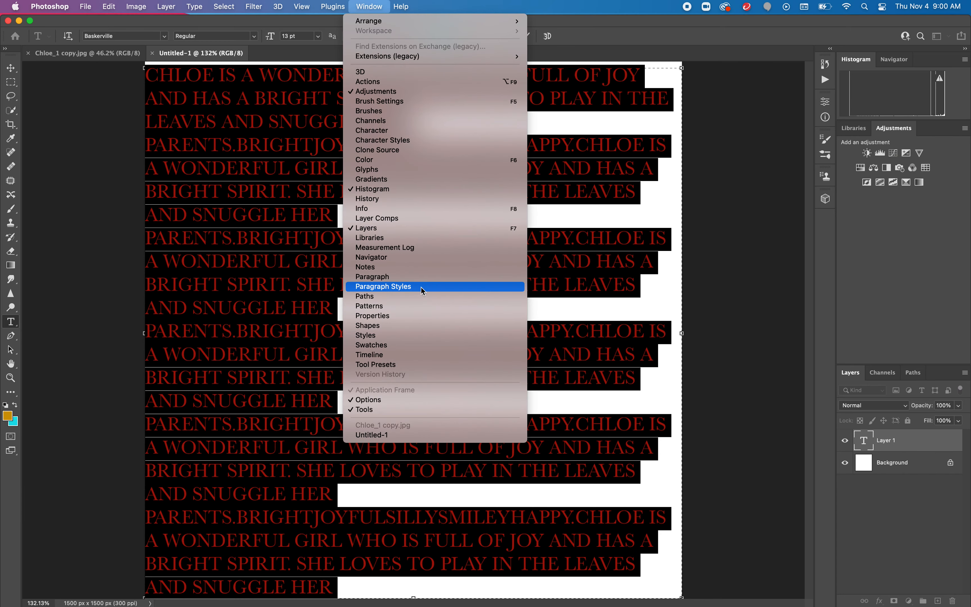
click(425, 277)
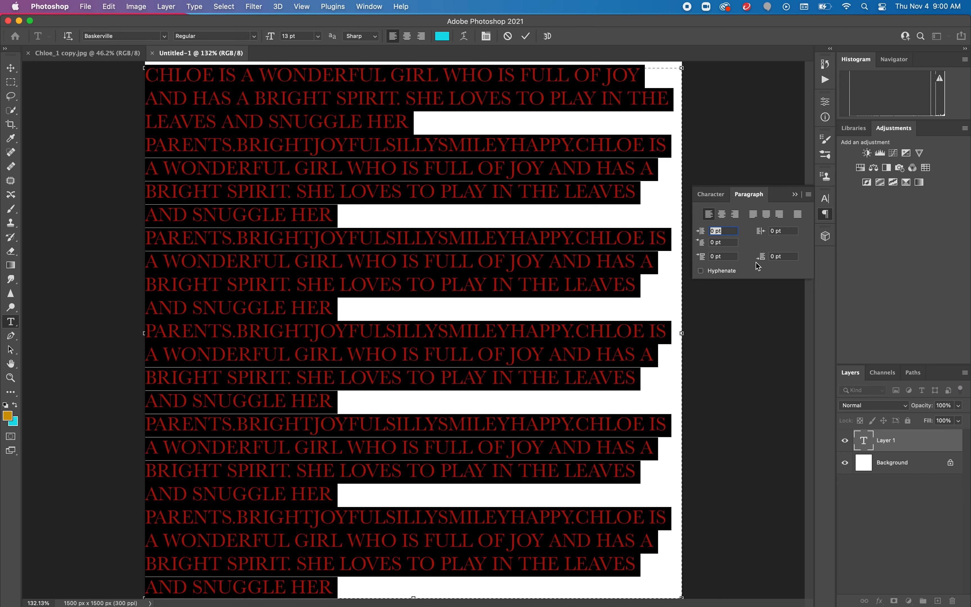
click(798, 215)
click(798, 215)
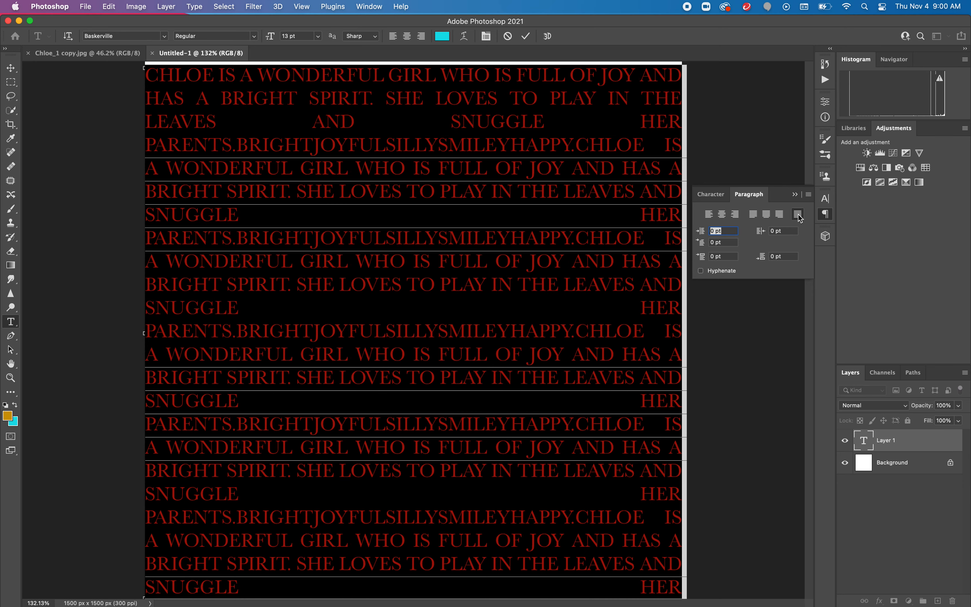
click(700, 271)
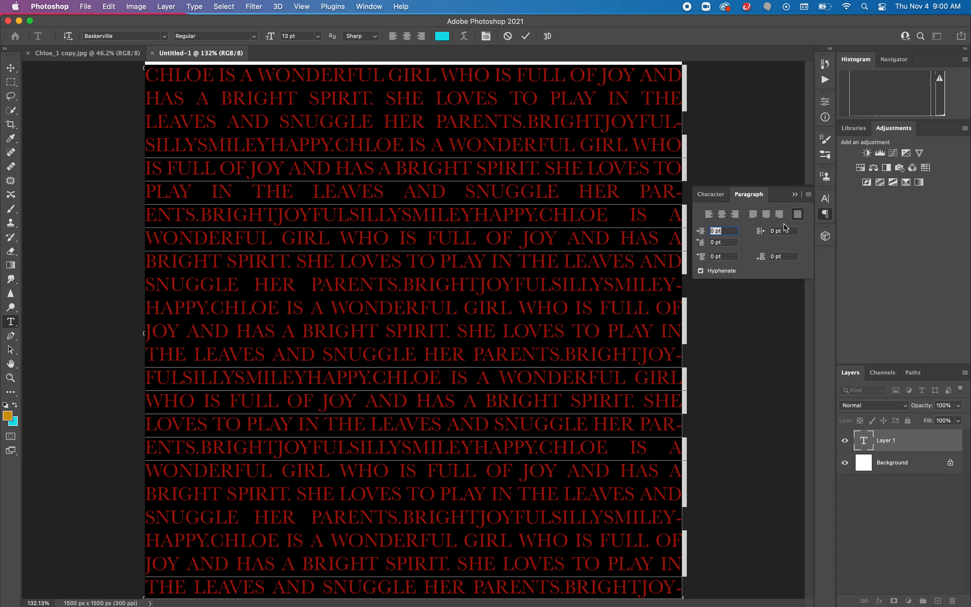
click(795, 194)
Step: Recolour all of the text to black with CMYK values 0, 0, 0, 100
click(603, 217)
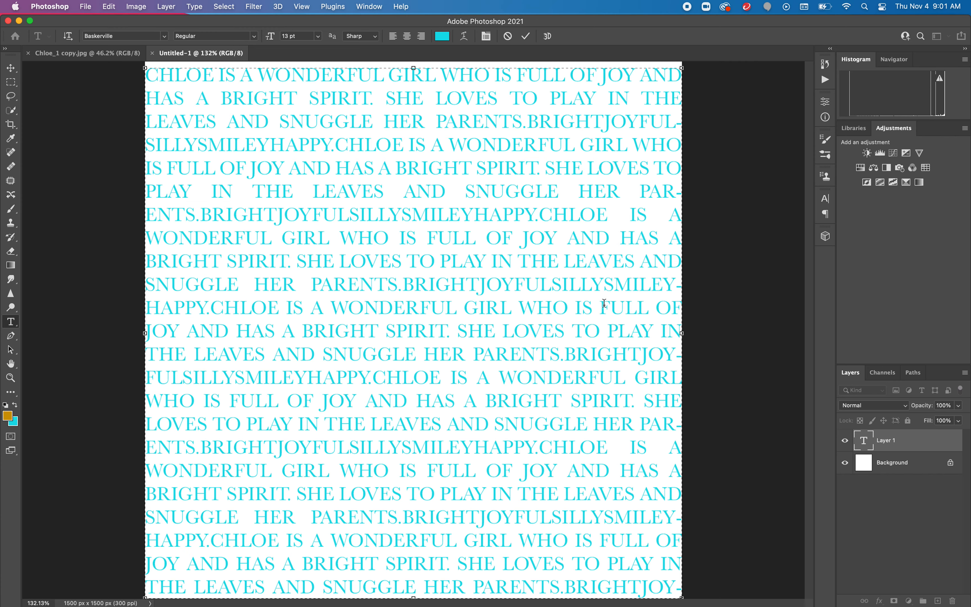
key(super+a)
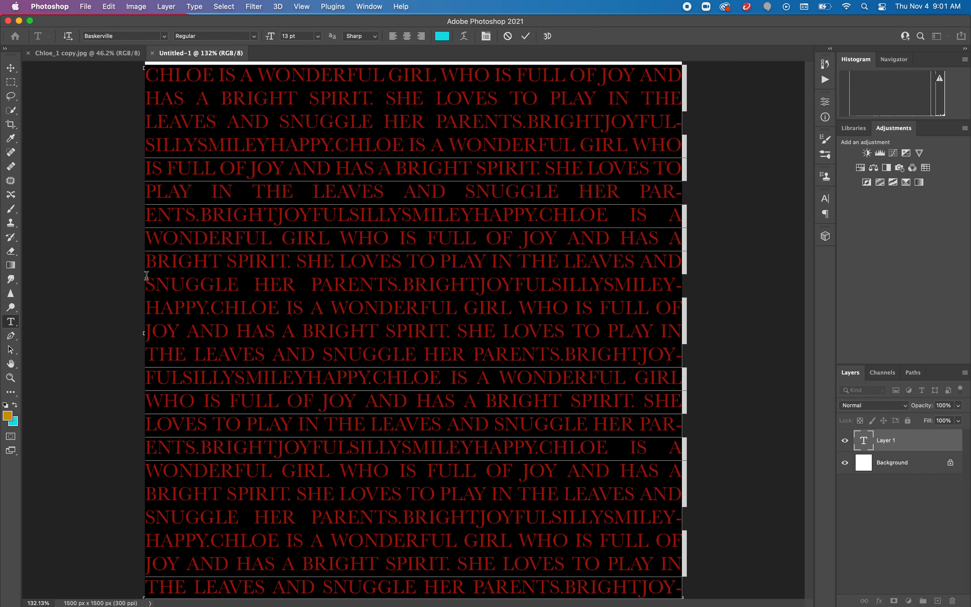
click(8, 418)
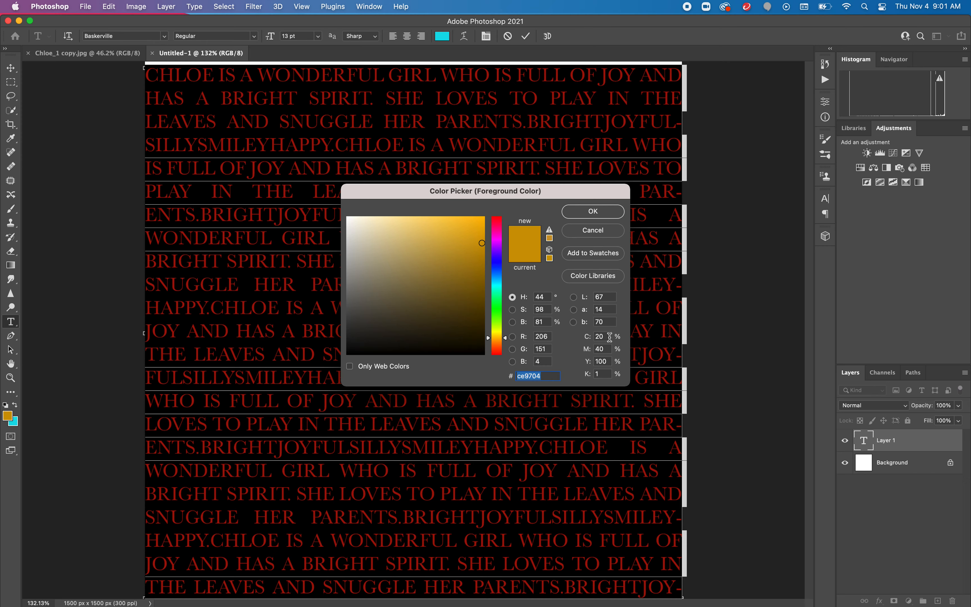
click(601, 337)
text(0)
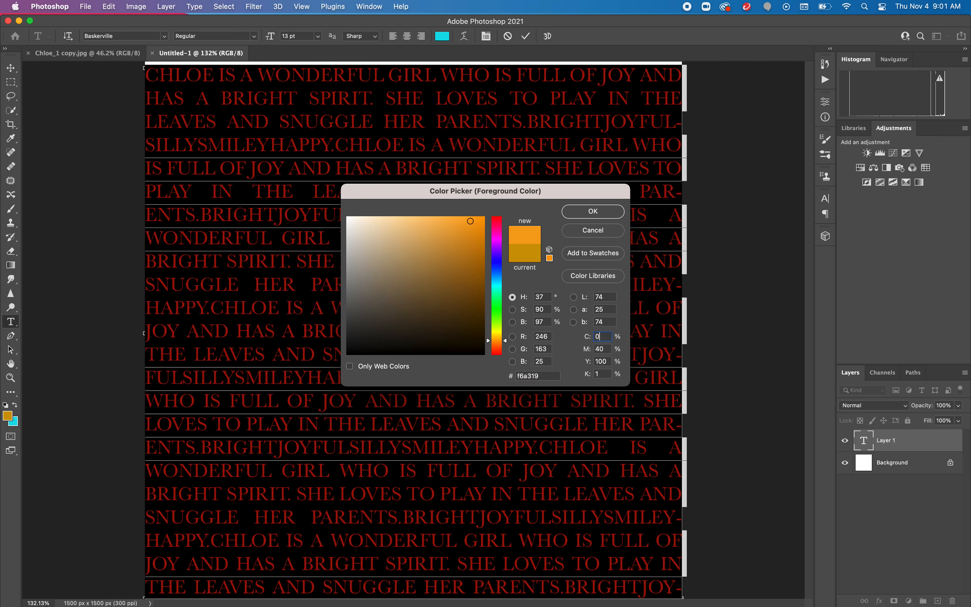
key(Tab)
text(0)
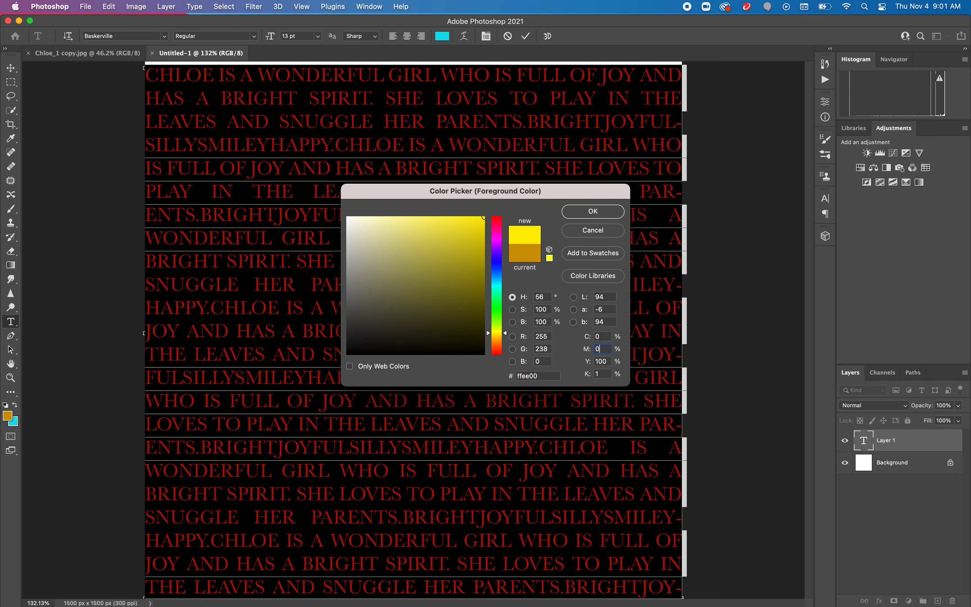
key(Tab)
text(0)
key(Tab)
text(100)
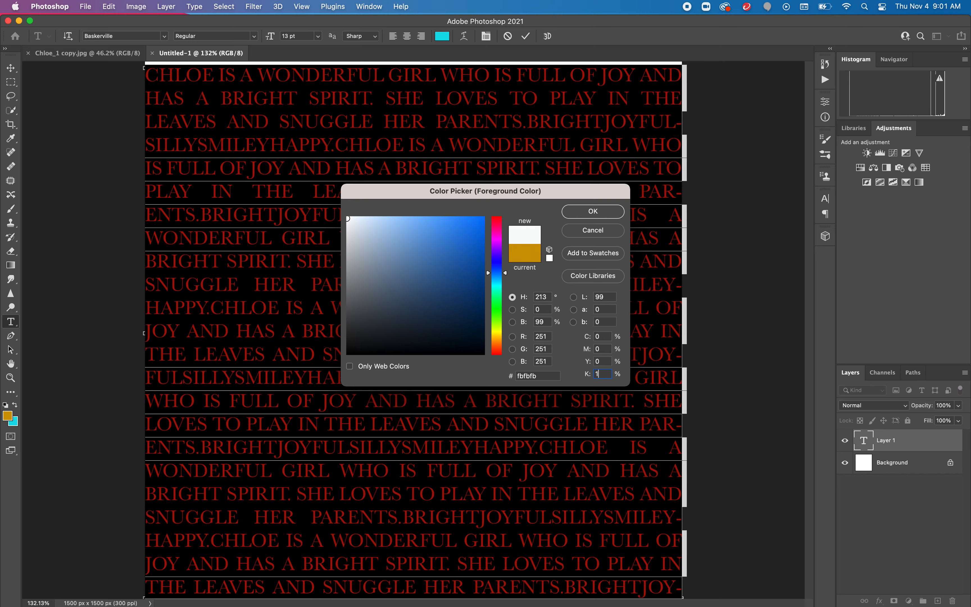
key(Return)
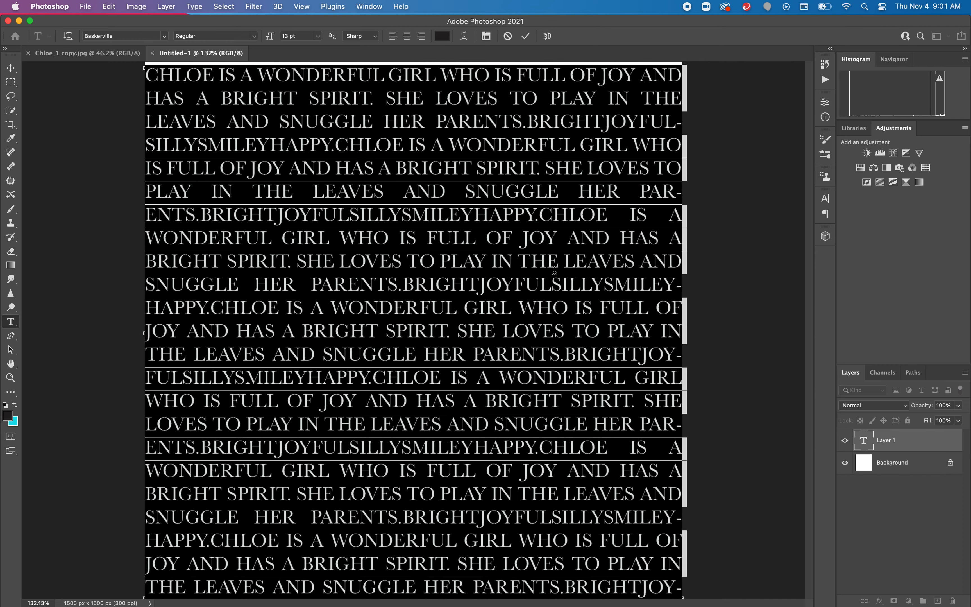
Step: Duplicate the text layer and rotate the copy about 4.3° clockwise
click(906, 443)
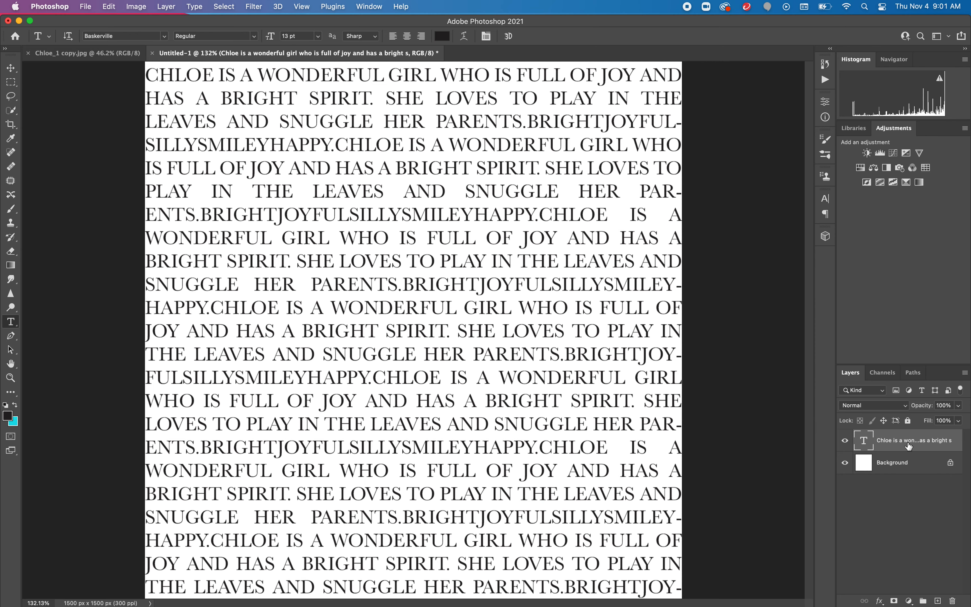
key(super+j)
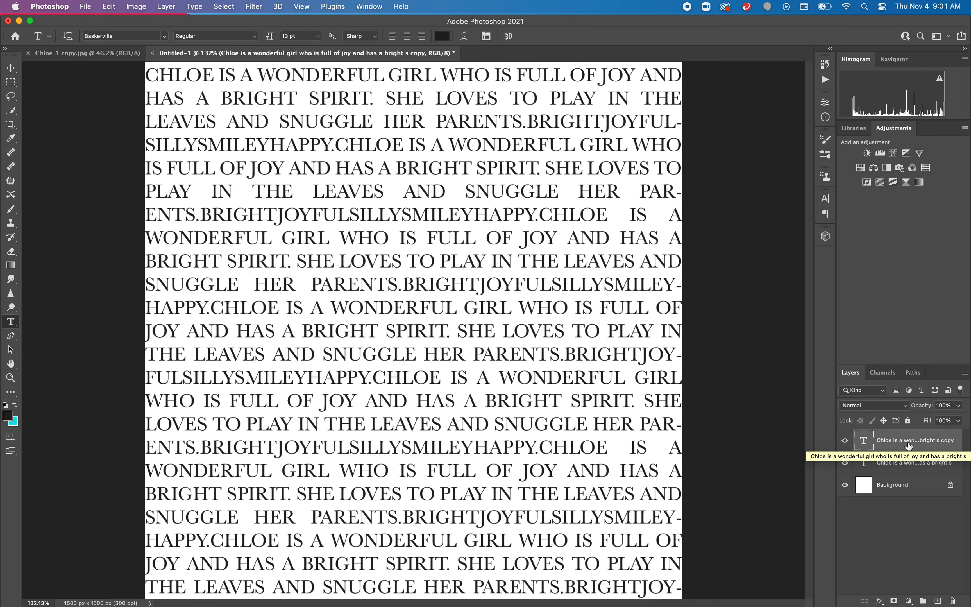
key(super+t)
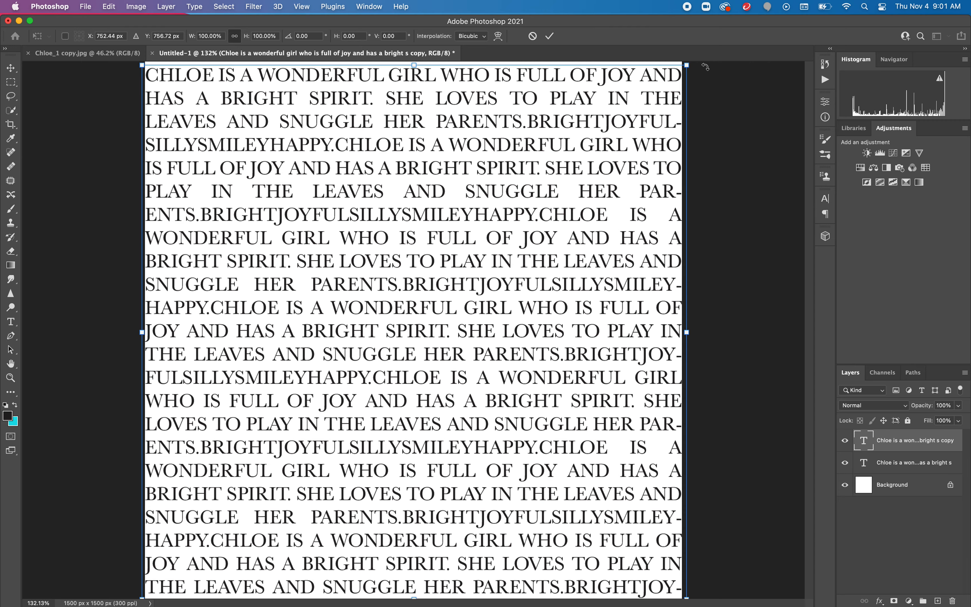
drag(706, 67, 731, 84)
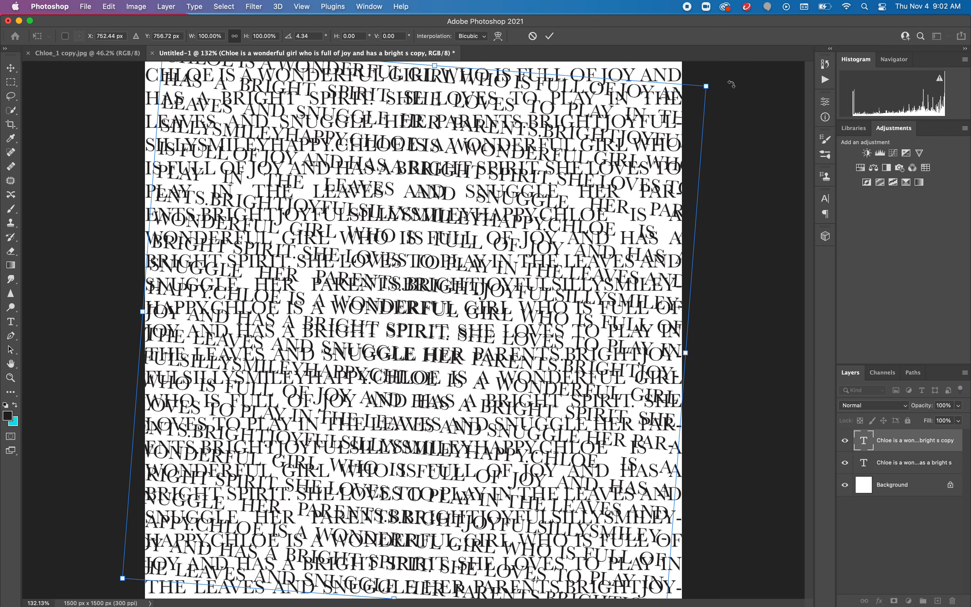
key(Return)
Step: Duplicate the original text layer again, rotate this copy about 8.2° counter-clockwise and scale it to about 105%
click(902, 462)
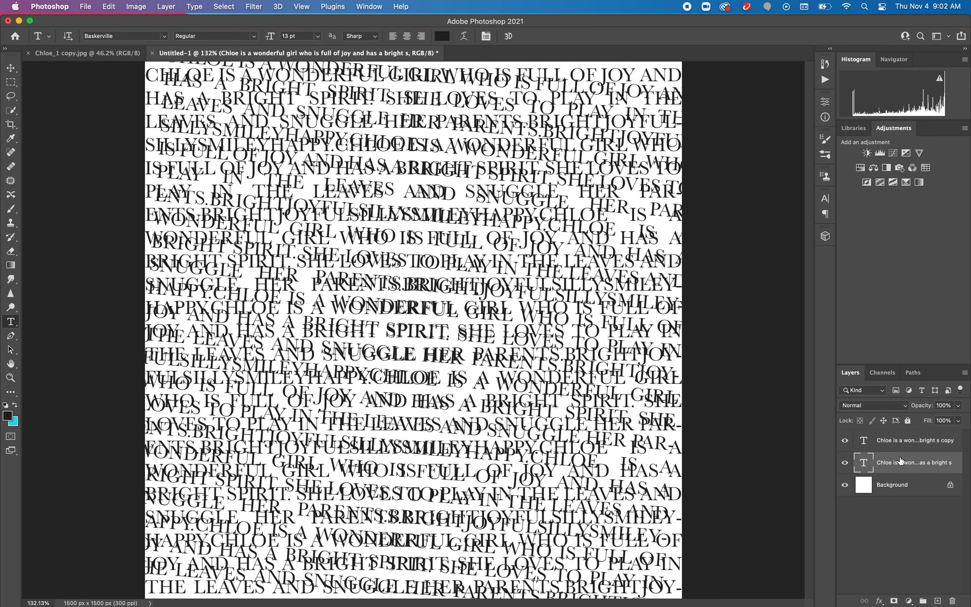
key(super+j)
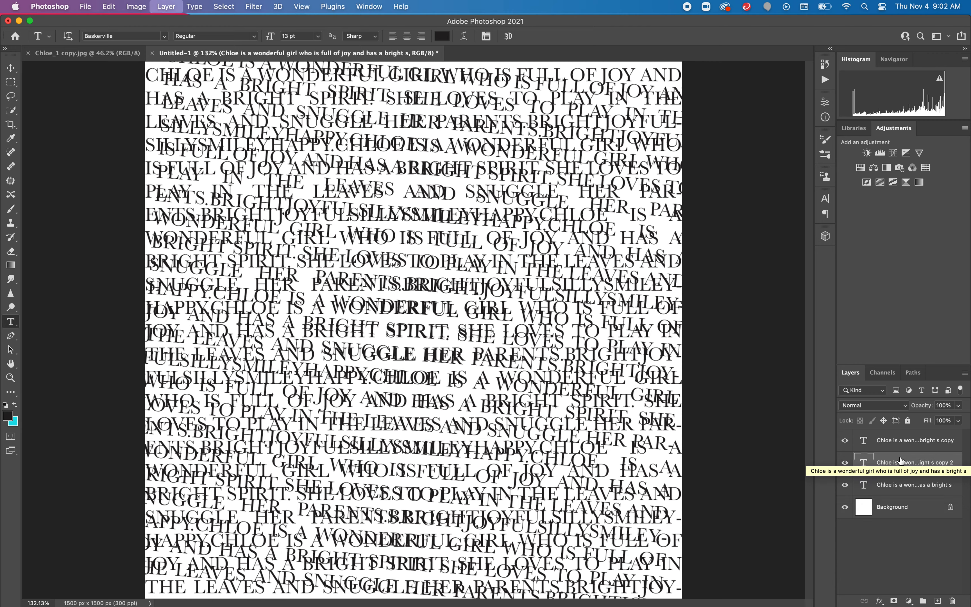
key(super+t)
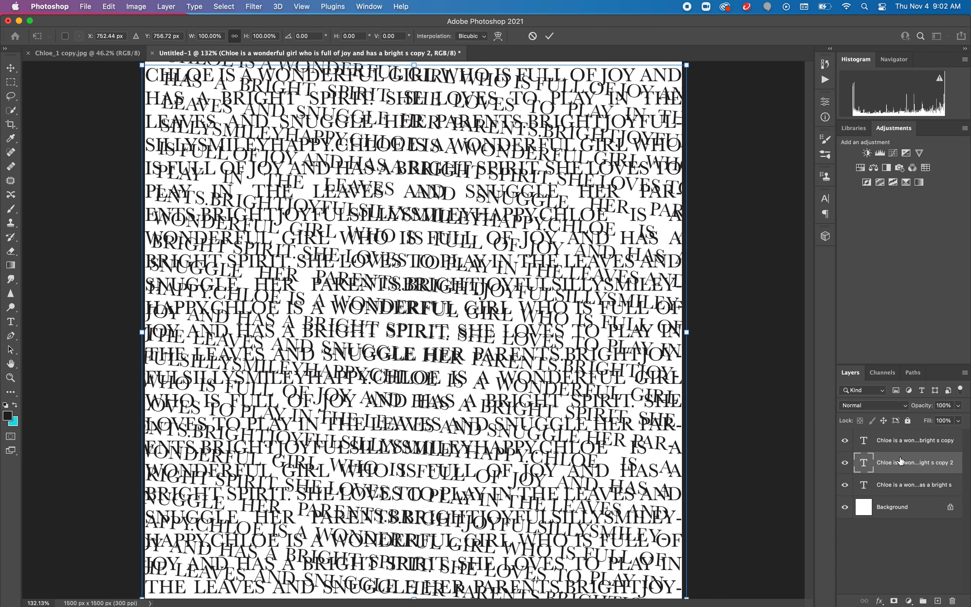
drag(710, 333, 705, 298)
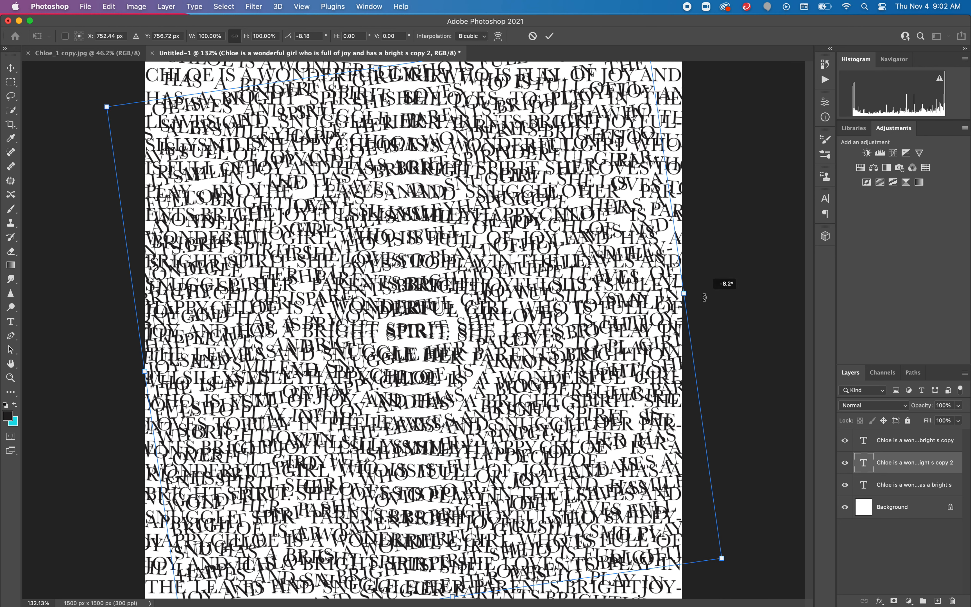
drag(705, 297, 704, 298)
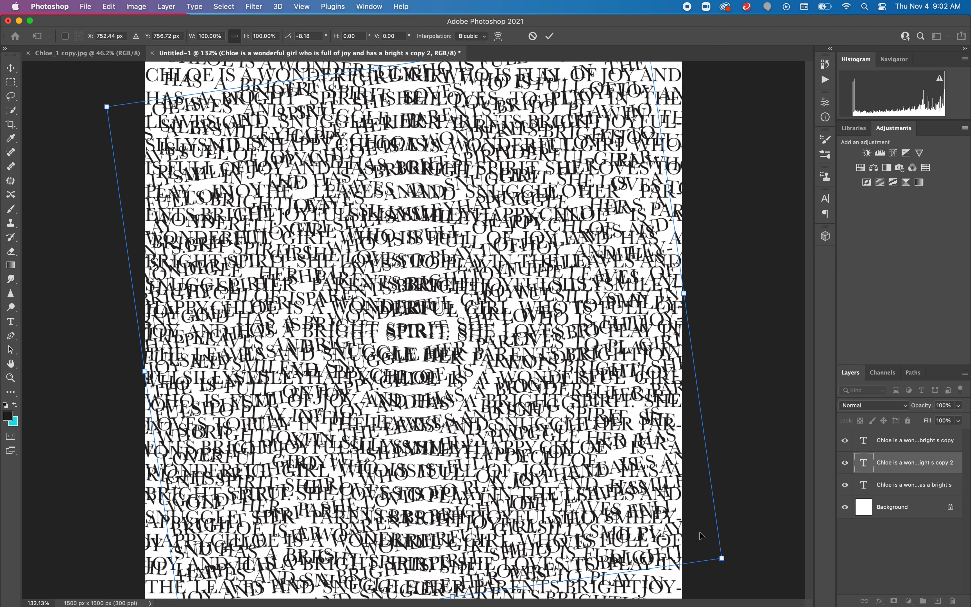
drag(722, 559, 753, 584)
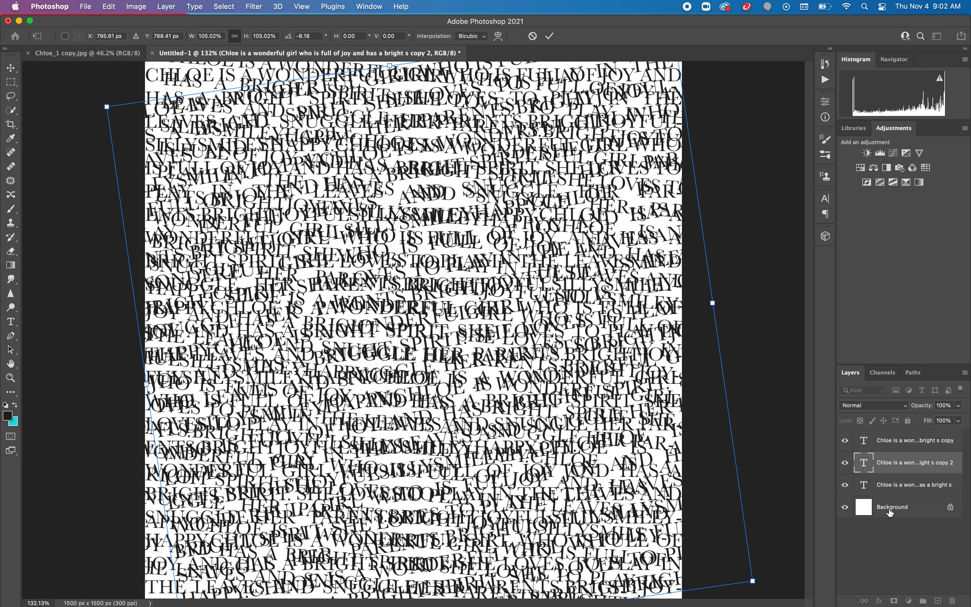
Step: Make a third copy of the original text layer and enlarge it to about 109%
click(904, 489)
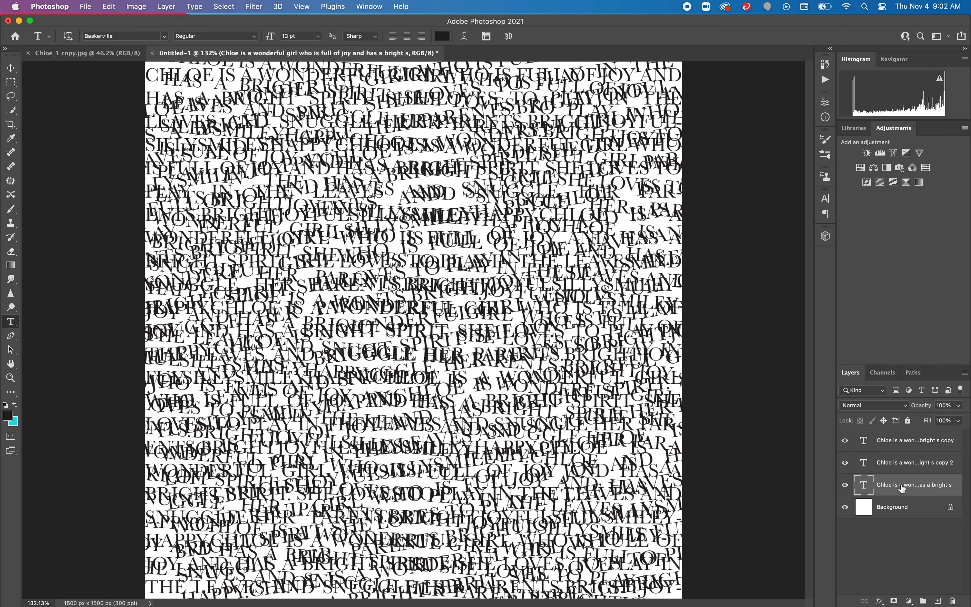
key(super+j)
key(super+t)
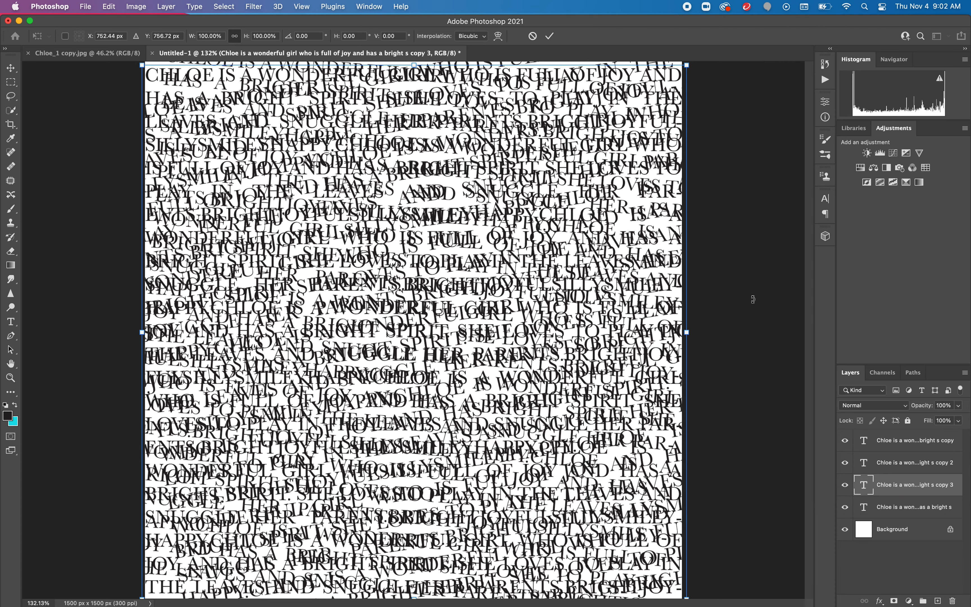
drag(694, 334, 743, 344)
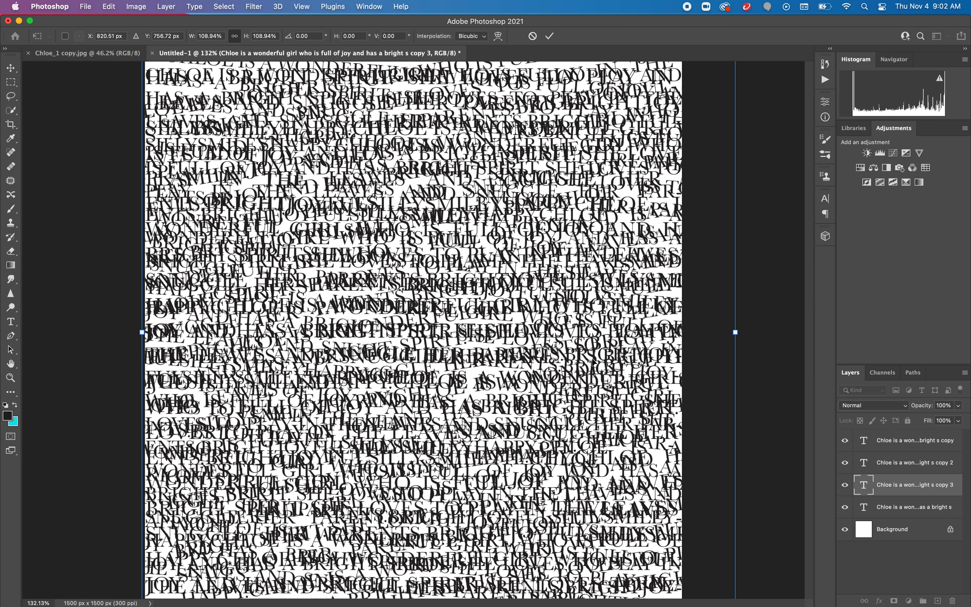
key(Return)
Step: Set the font size of all text in the topmost layer to 14 pt
key(t)
key(super+a)
click(610, 360)
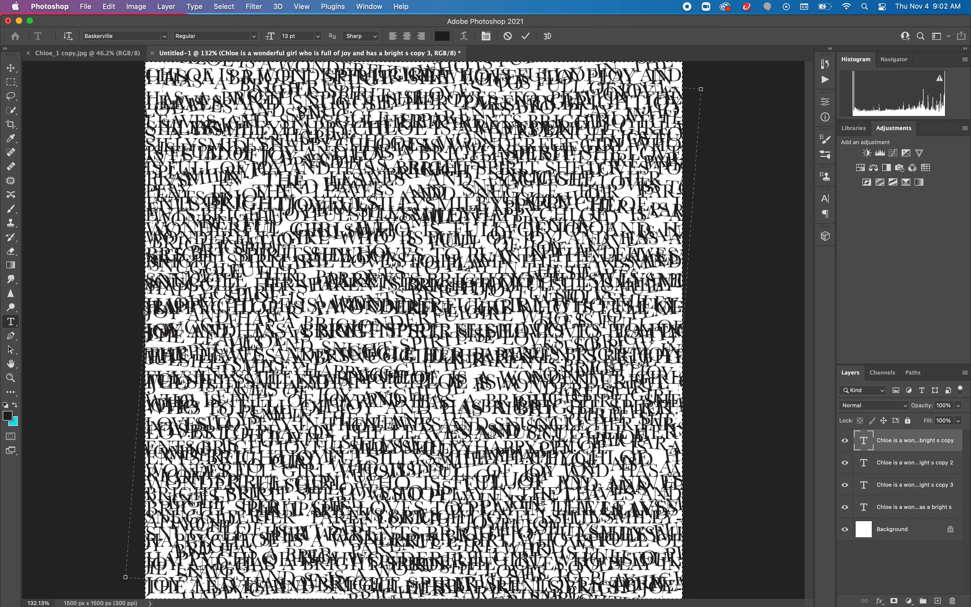
key(super+a)
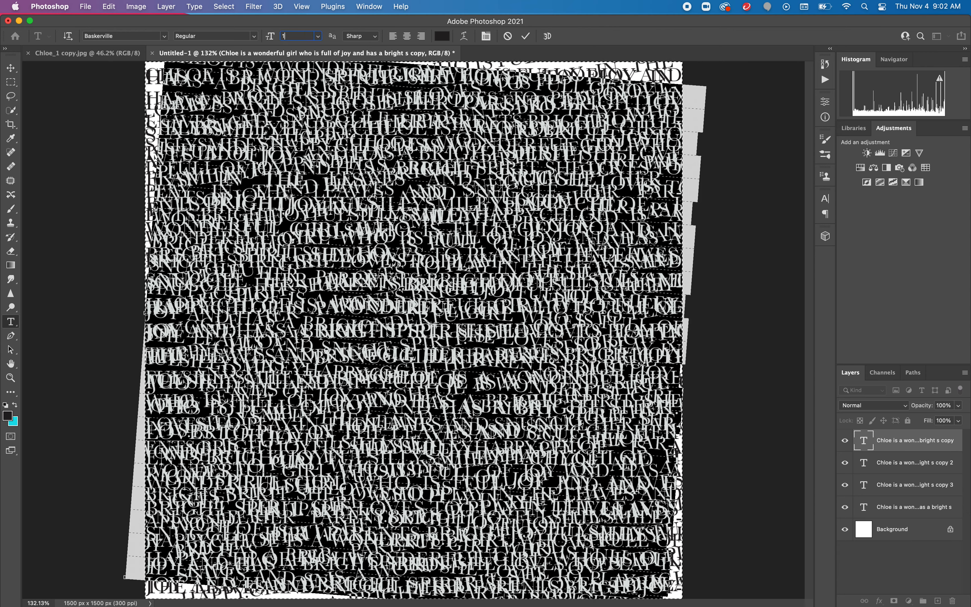
text(14)
key(Return)
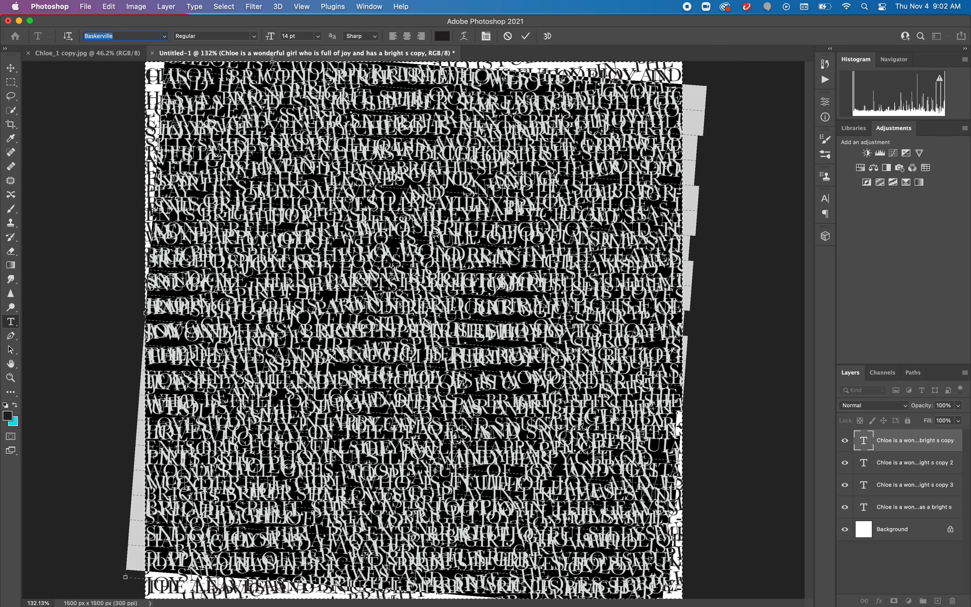
click(266, 173)
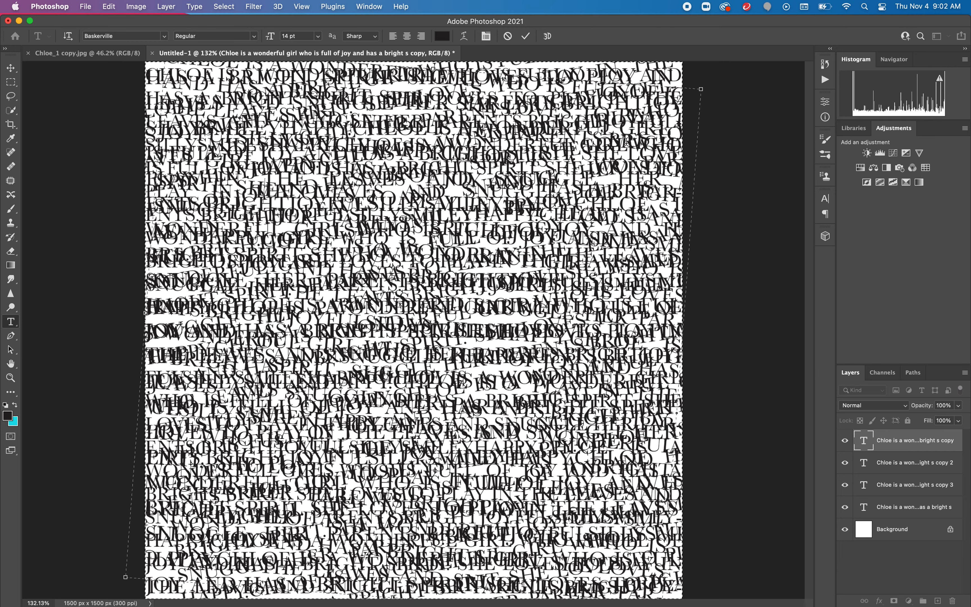
Step: Lower the opacity of the third text copy to 30%
click(888, 509)
click(897, 490)
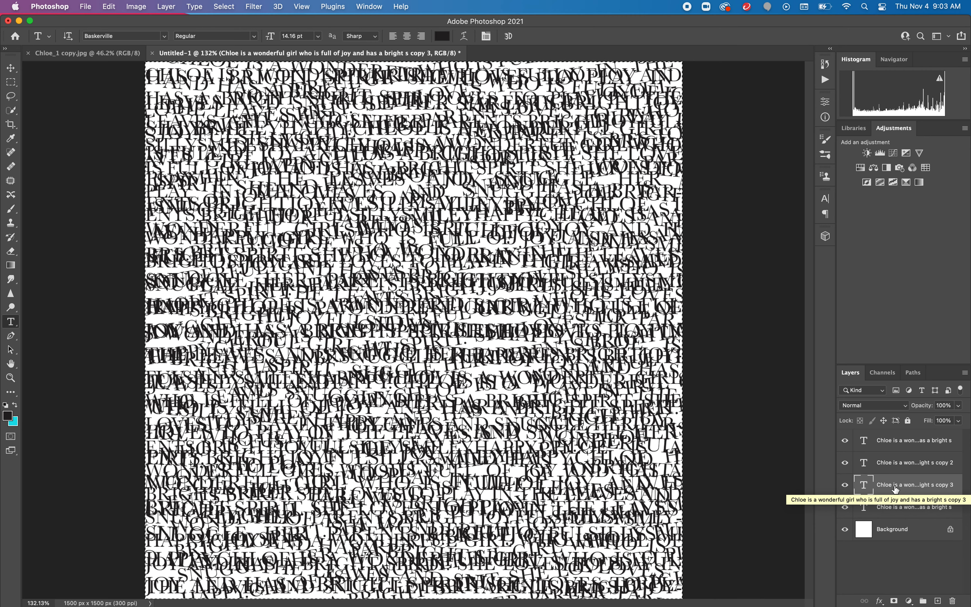
click(959, 422)
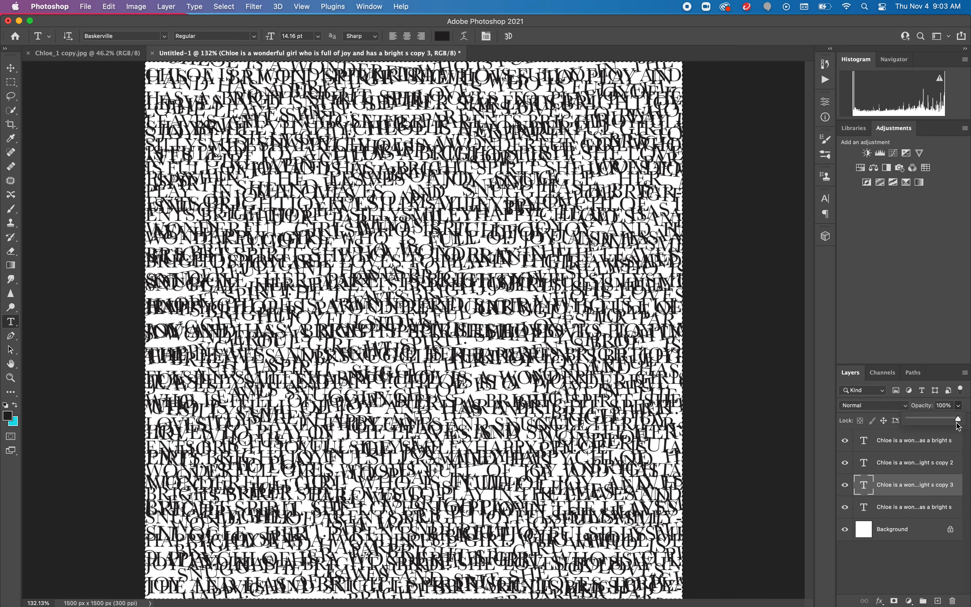
drag(958, 425, 958, 422)
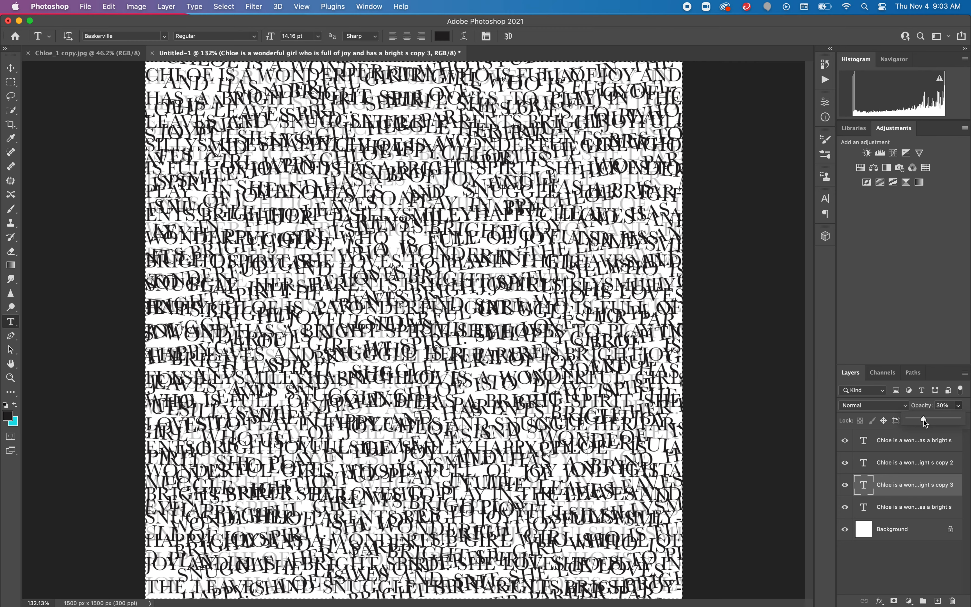
Step: Lower the opacity of the second text copy to 63%
click(925, 469)
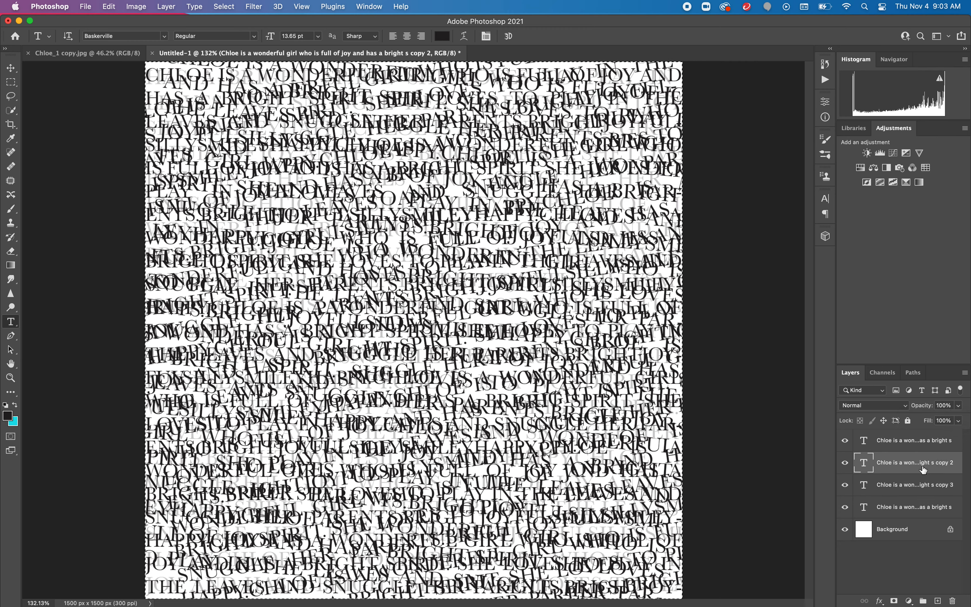
click(959, 406)
drag(958, 426, 940, 421)
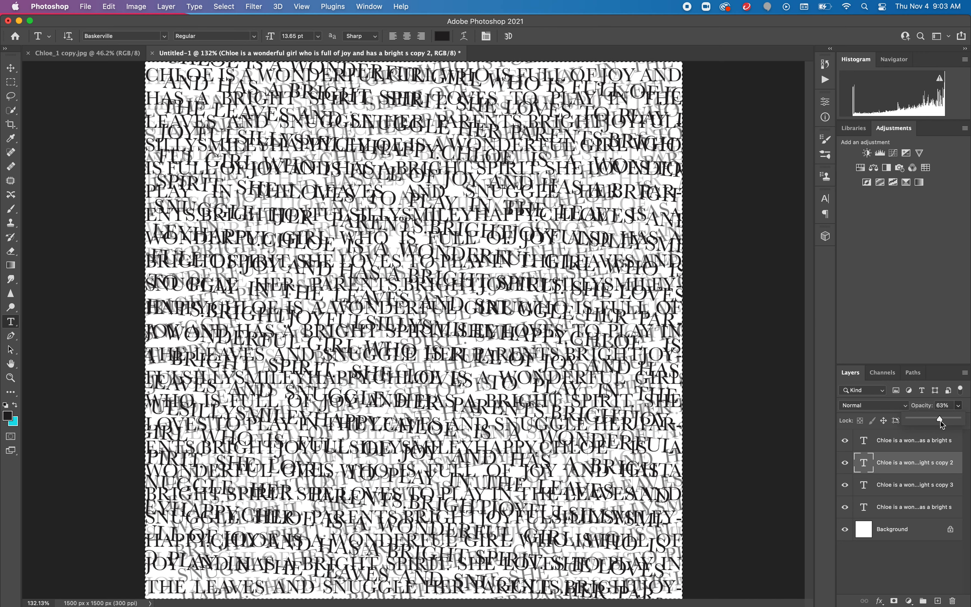
Step: Lower the opacity of the topmost text layer to 76%
click(932, 447)
click(932, 448)
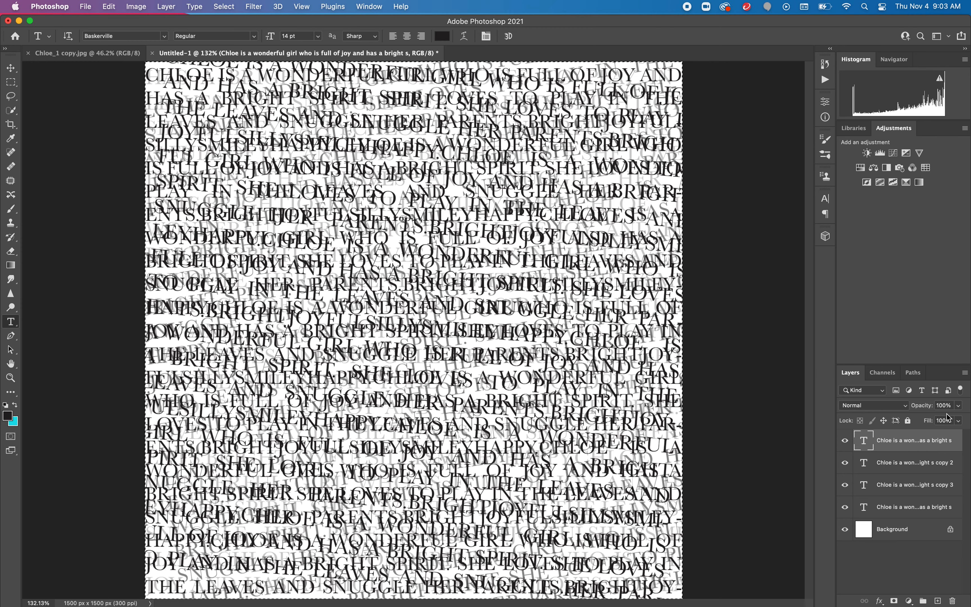
click(959, 406)
drag(960, 420, 945, 422)
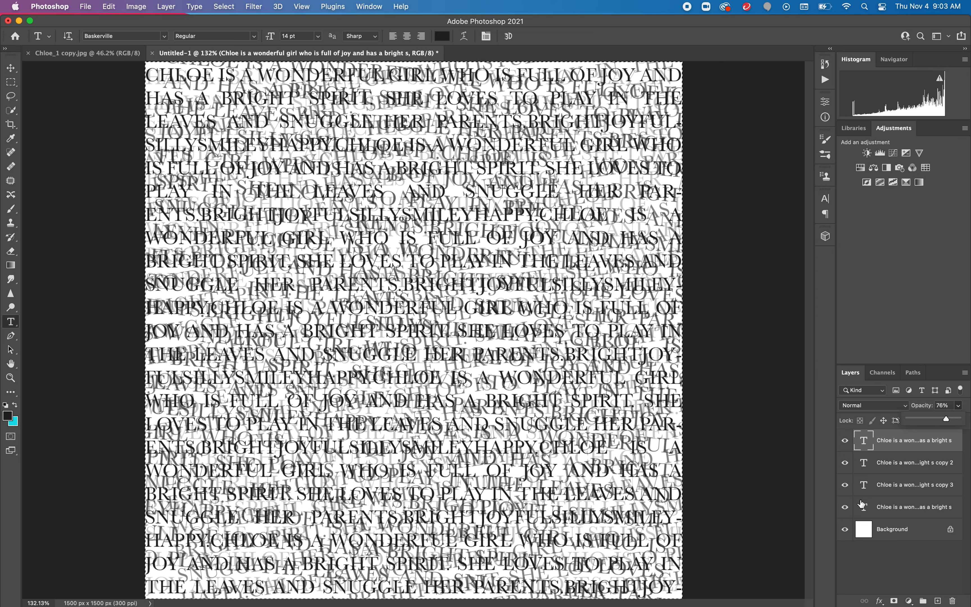
Step: Add a drop shadow to the third text copy with 83% opacity, 12 px distance, 14% spread and 10 px size
click(905, 516)
click(908, 517)
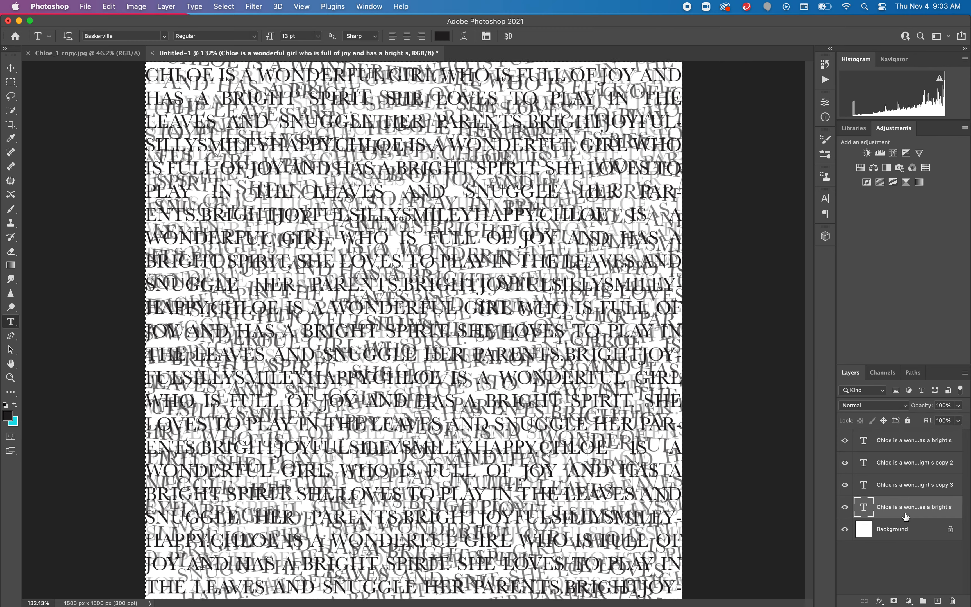
double_click(914, 486)
click(912, 492)
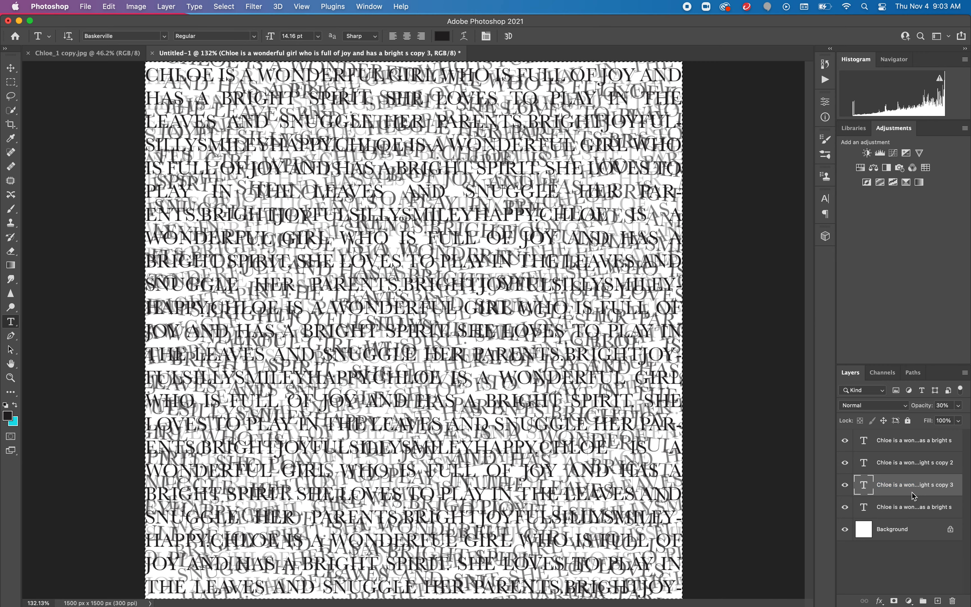
double_click(912, 492)
click(566, 280)
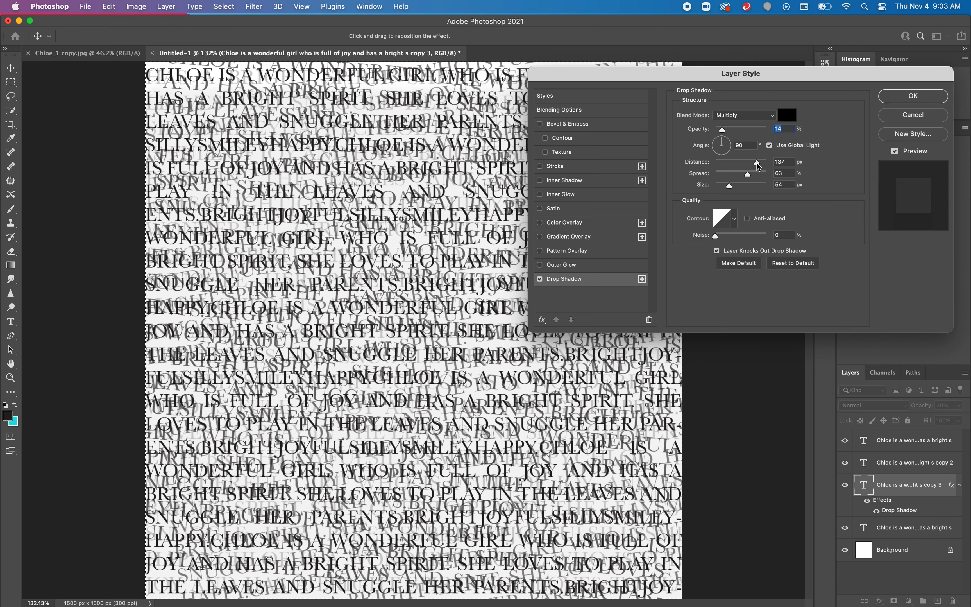
drag(759, 167, 721, 187)
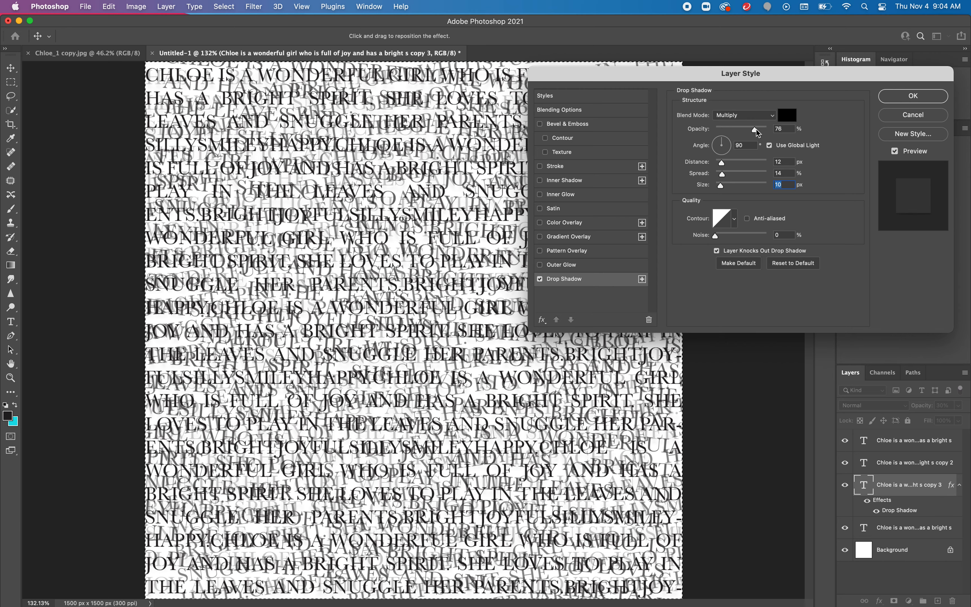
drag(756, 129, 759, 130)
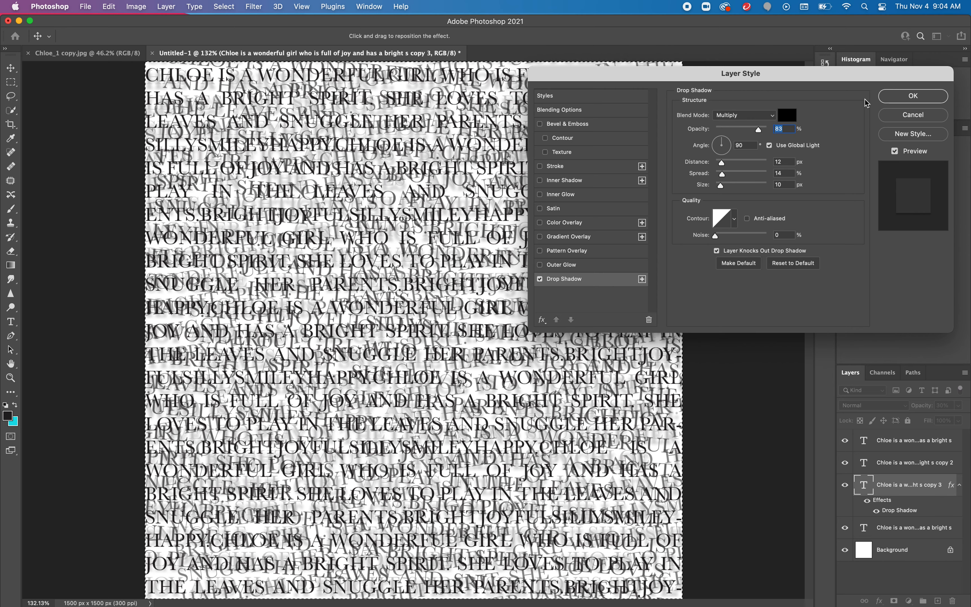
click(908, 100)
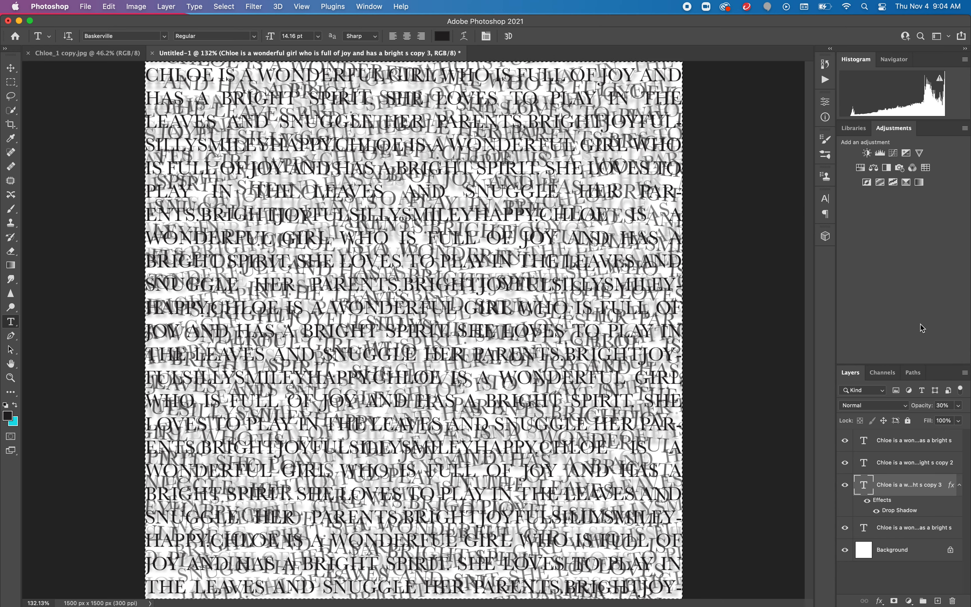
Step: Add a drop shadow to the topmost text layer with 83% opacity, 7 px distance, 8% spread and 8 px size
double_click(929, 450)
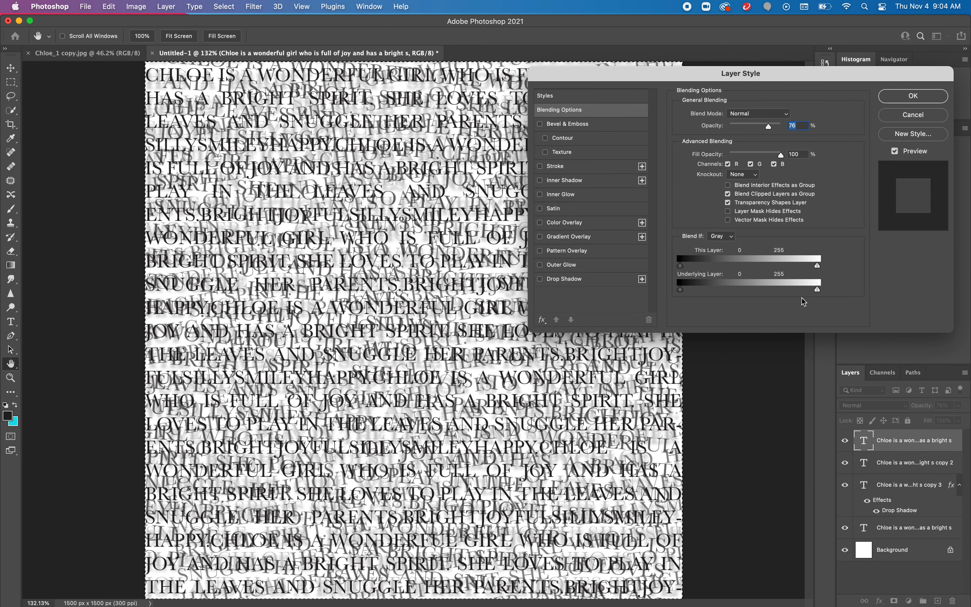
click(574, 280)
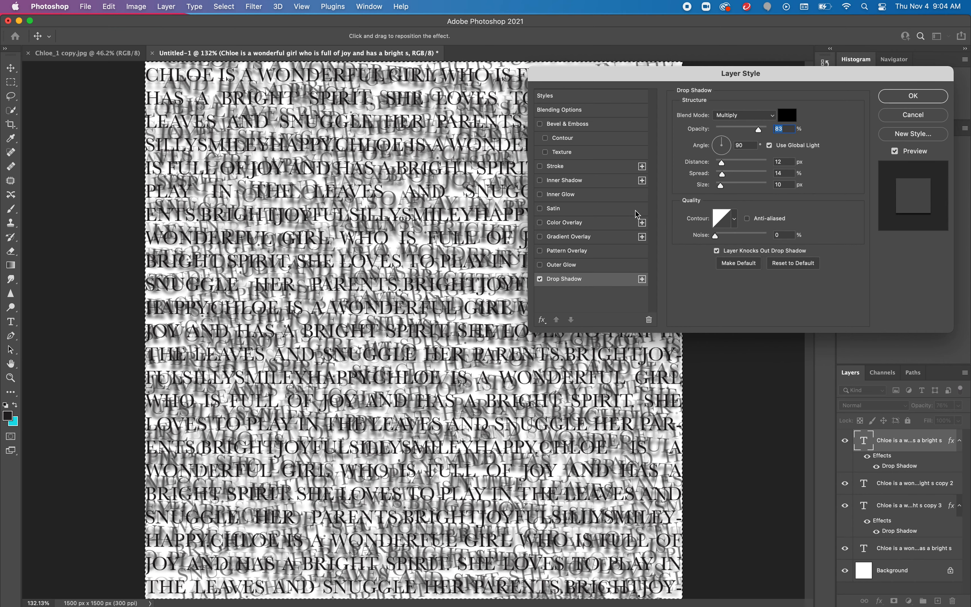
click(722, 164)
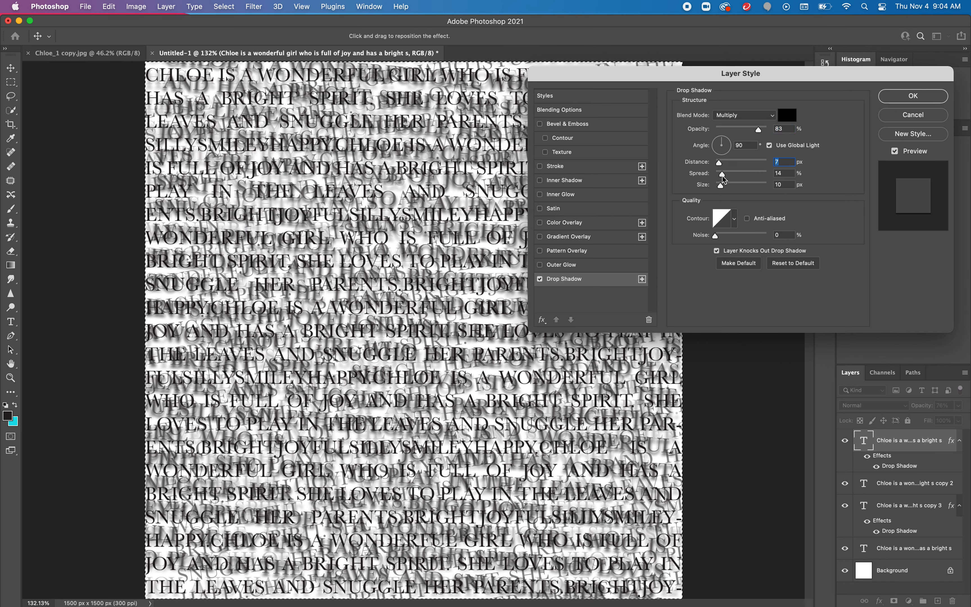
click(722, 176)
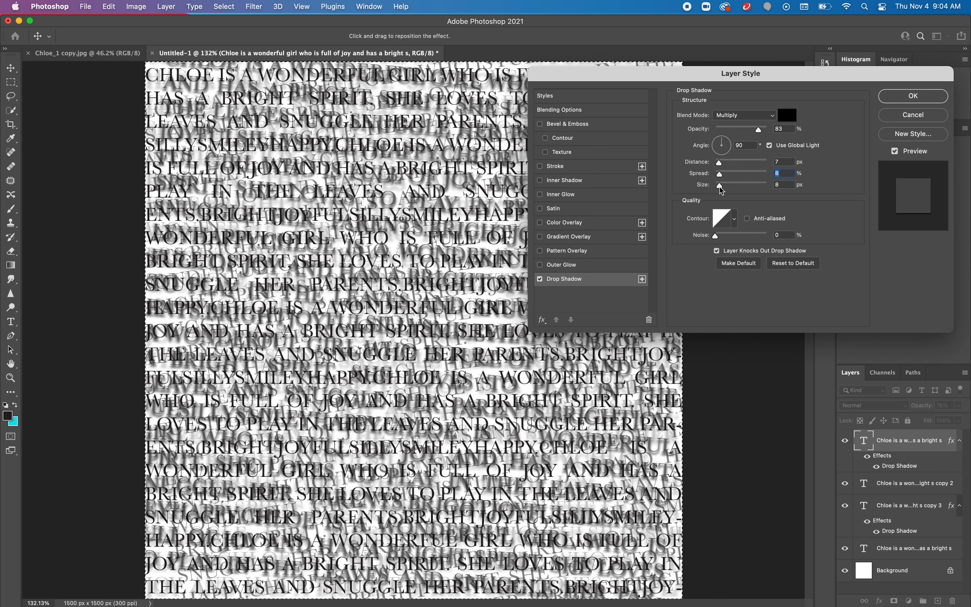
click(720, 186)
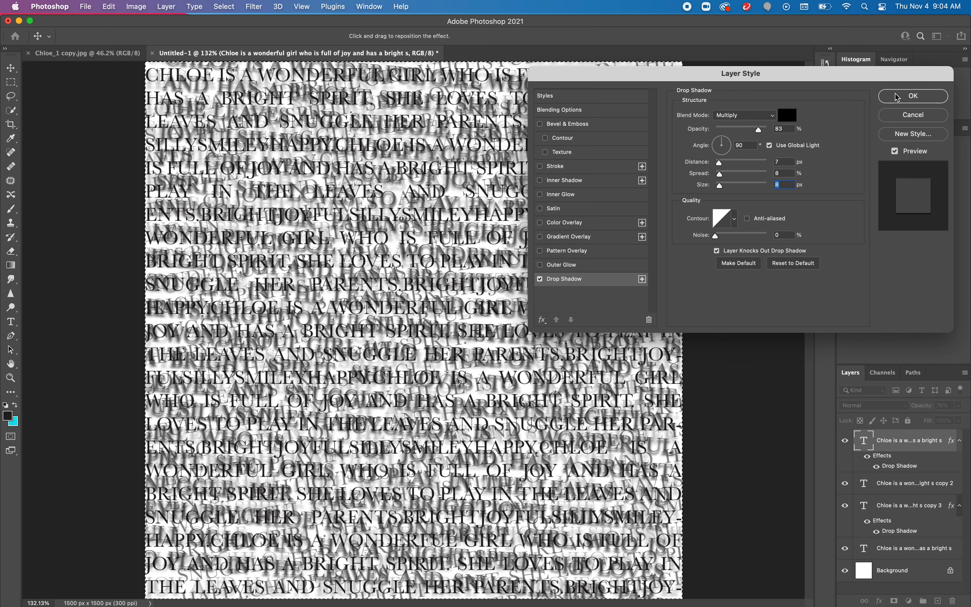
click(914, 96)
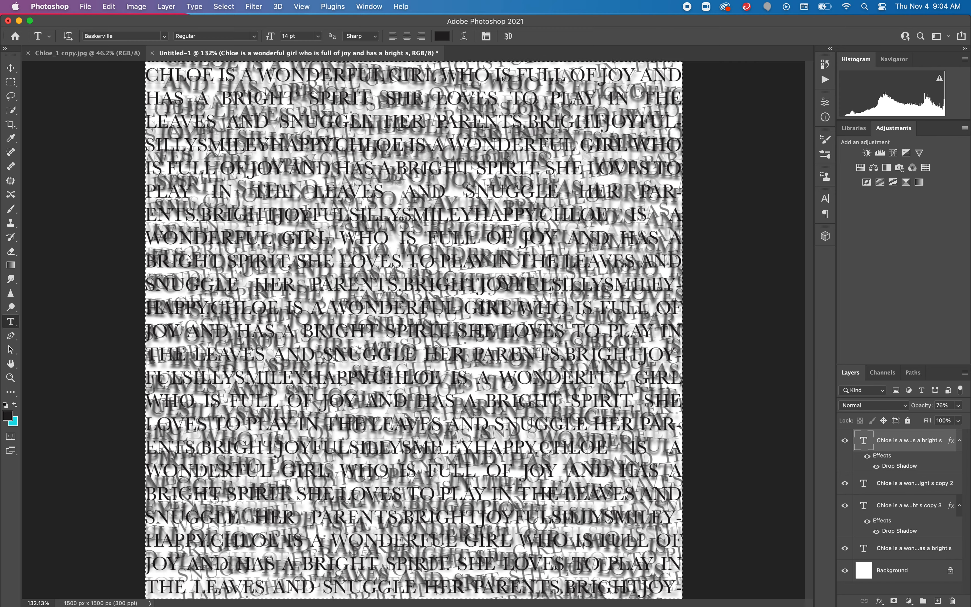
Step: Merge the four text layers into one layer above the white background and check it by toggling its visibility
click(901, 555)
click(905, 442)
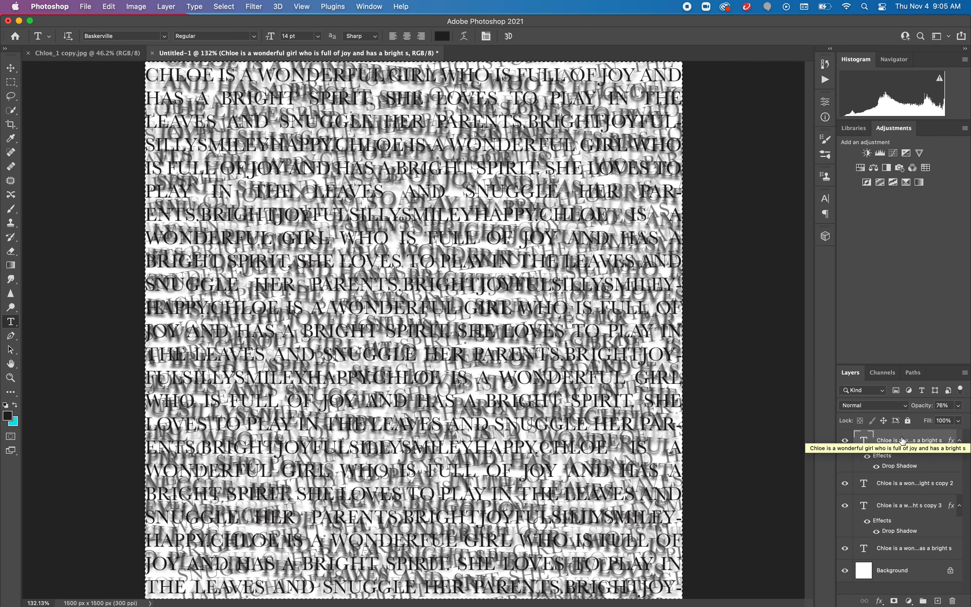
shift+click(918, 548)
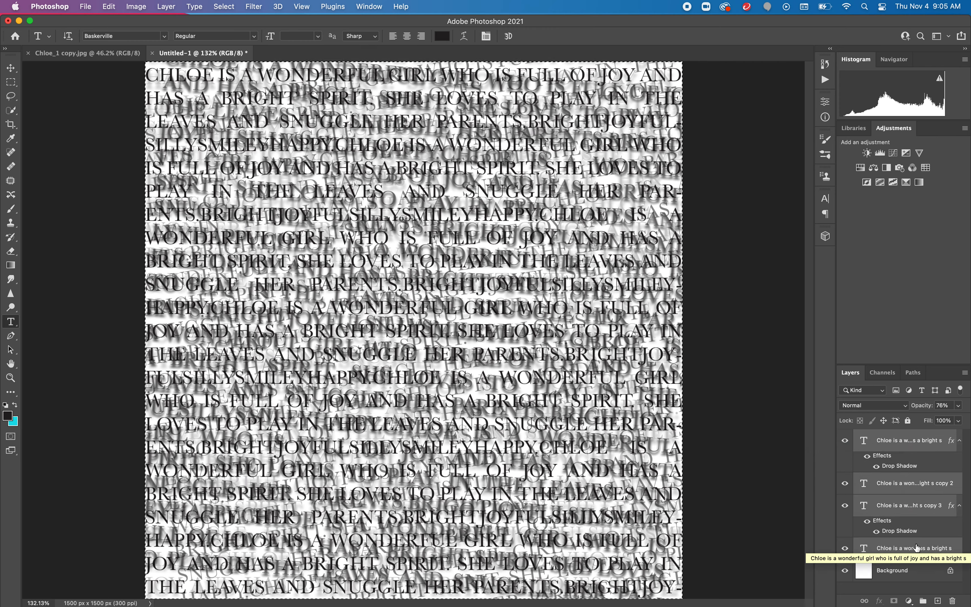
click(166, 7)
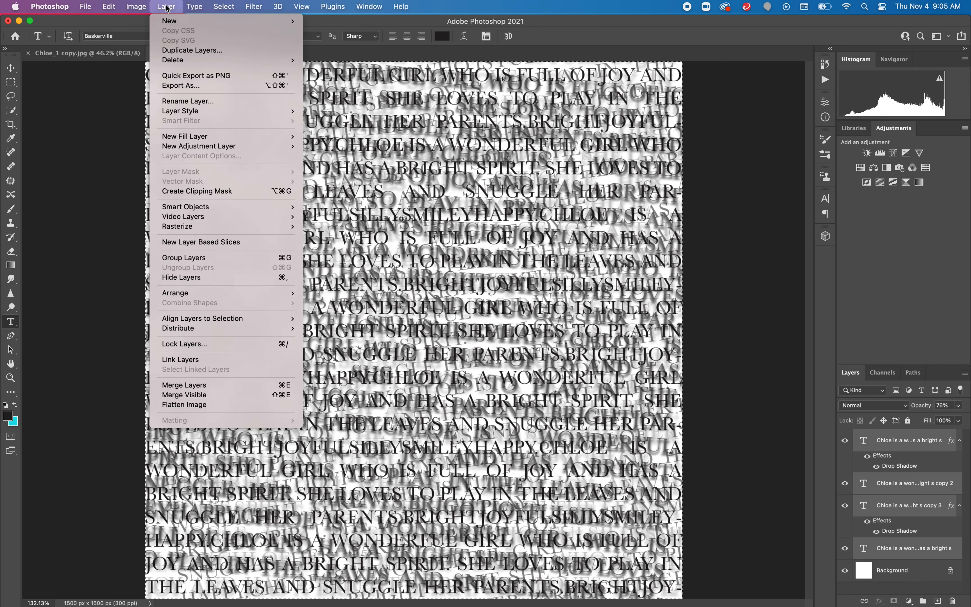
click(246, 388)
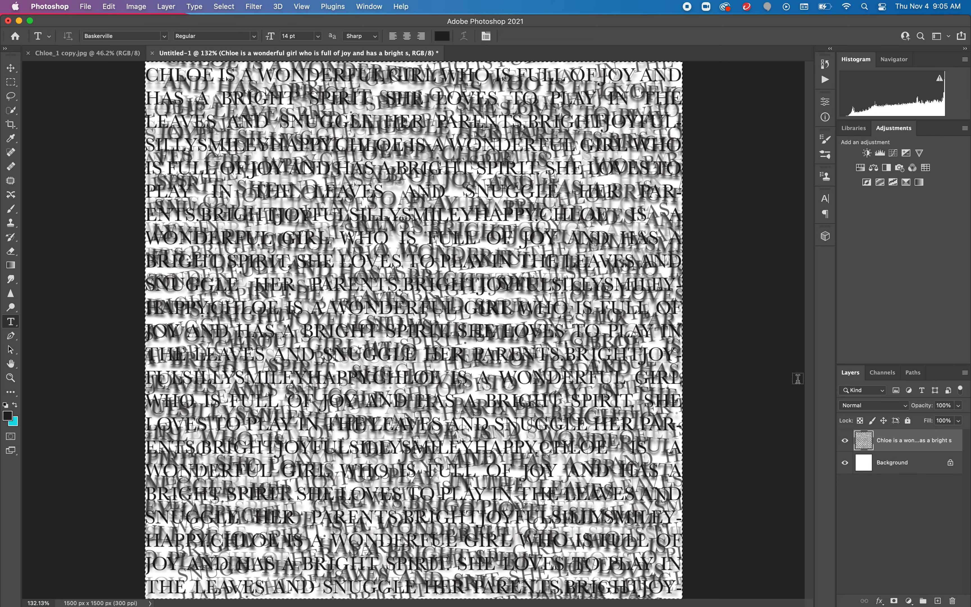
click(846, 446)
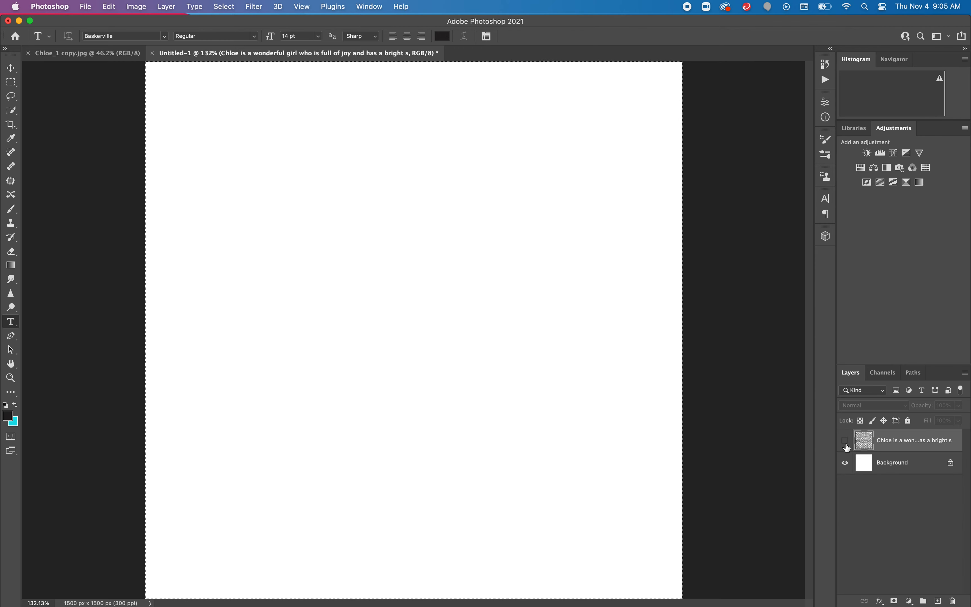
click(847, 446)
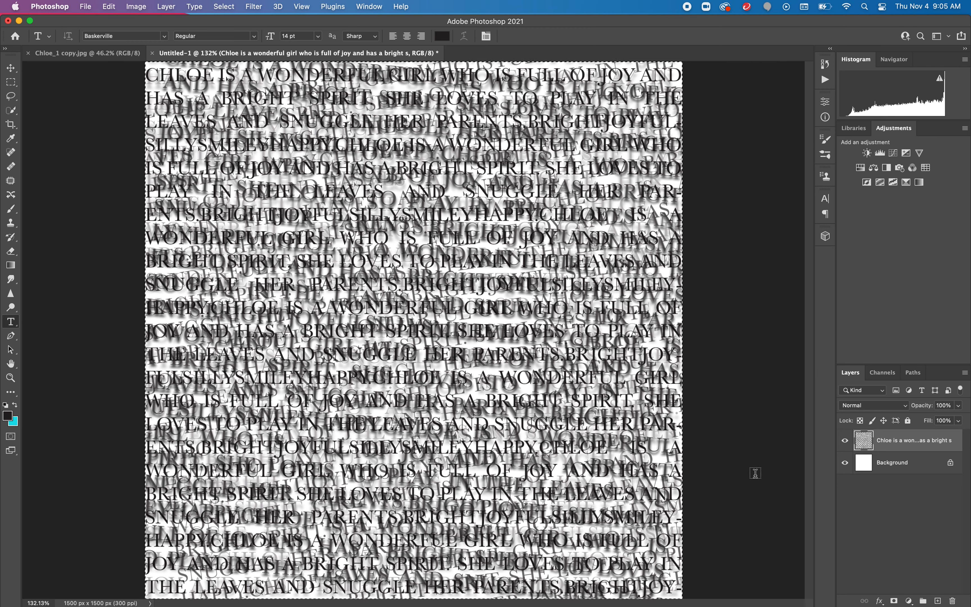
Step: Try to move the merged text layer into the open portrait photo document with the Move tool
click(11, 71)
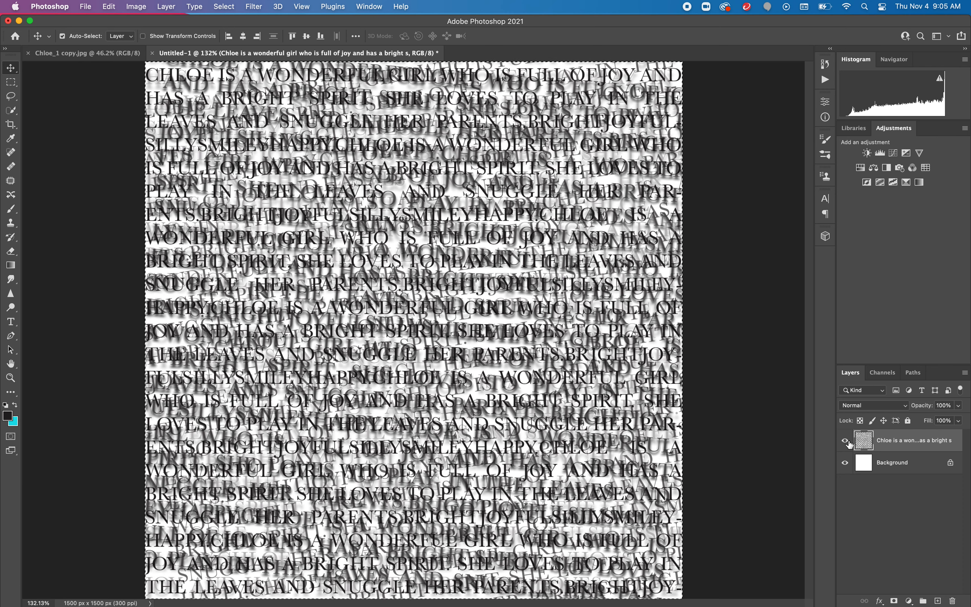
drag(868, 449, 110, 58)
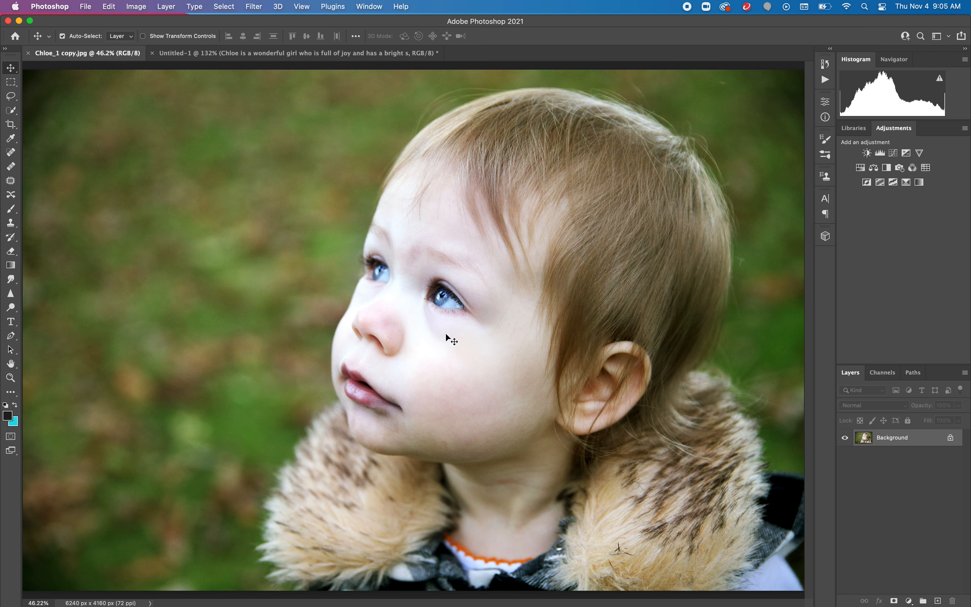
drag(624, 410, 802, 411)
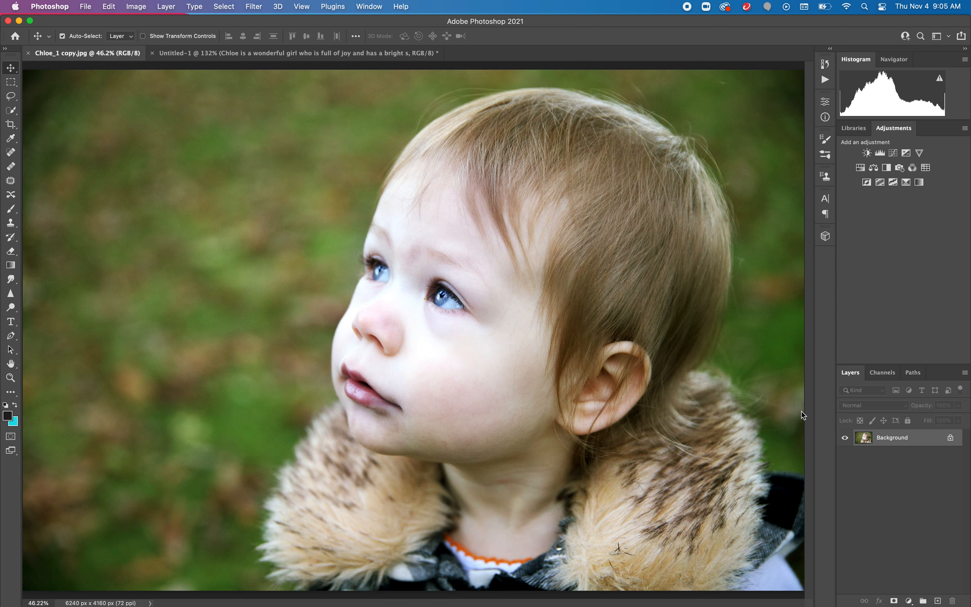
Step: Copy the merged text from the square document and paste it into the portrait photo as a new layer
click(388, 52)
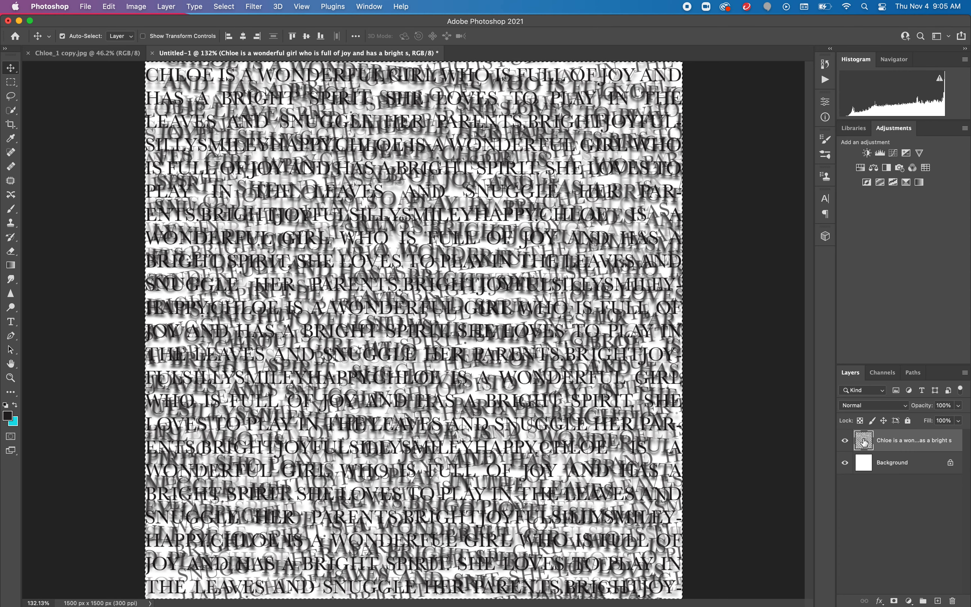
drag(866, 443, 867, 417)
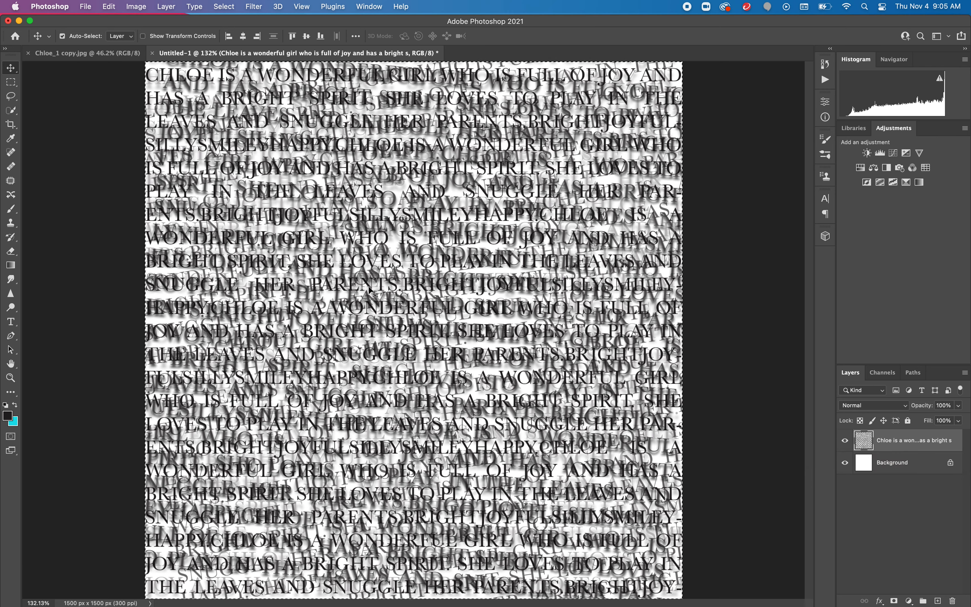
click(66, 54)
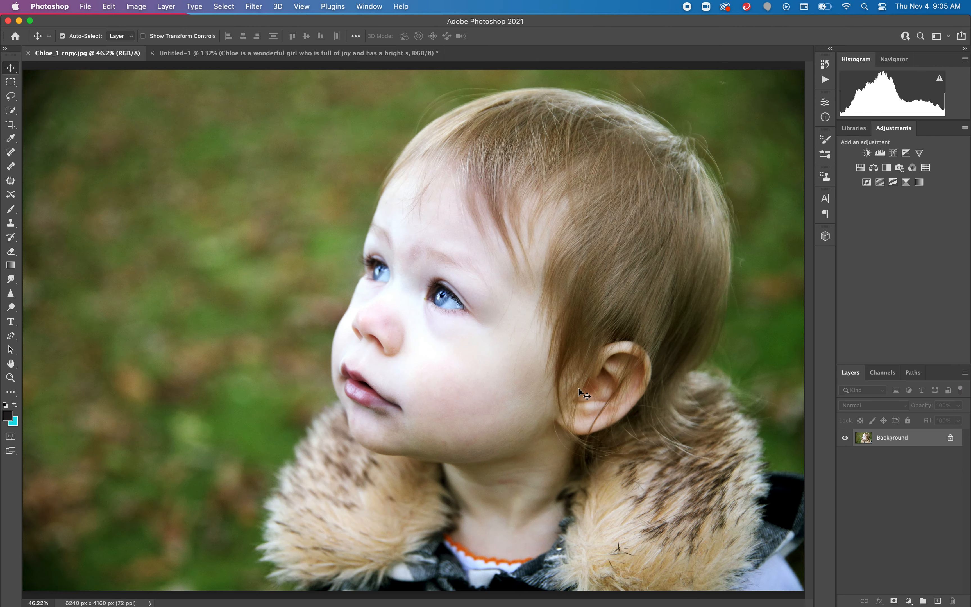
key(super+v)
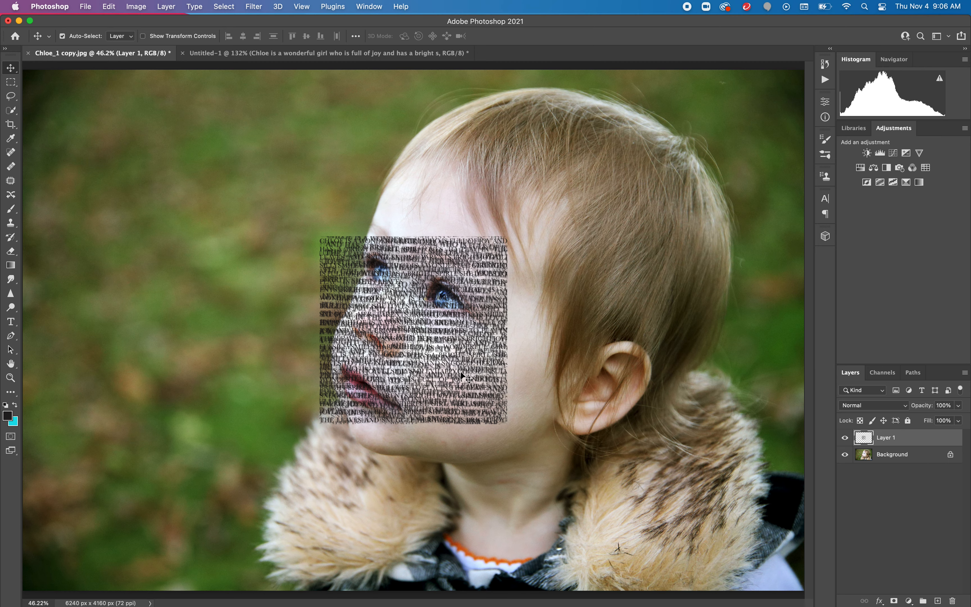
Step: Scale the pasted text layer proportionally to about 285% and position it over the child's head and coat
key(super+t)
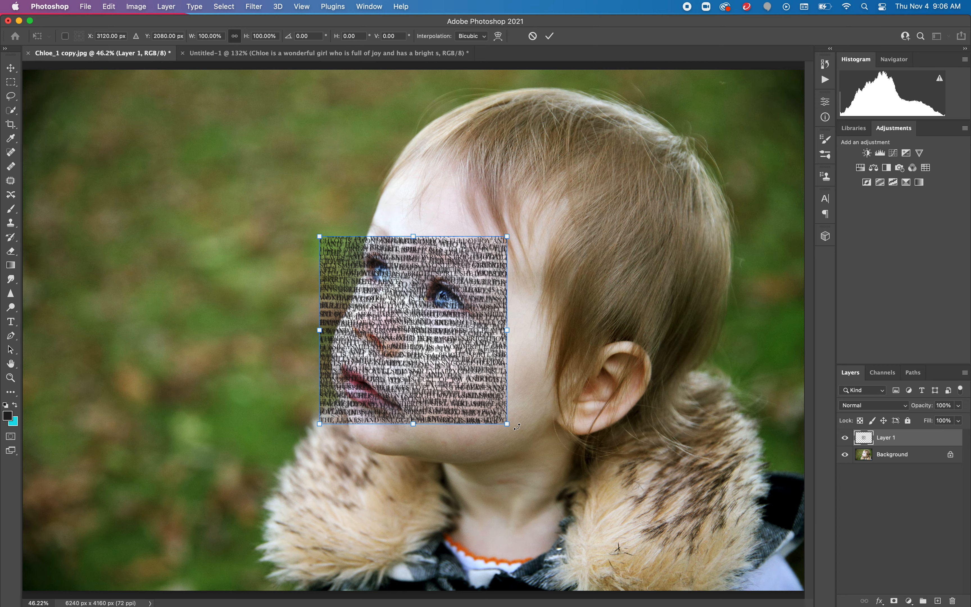
drag(507, 424, 682, 598)
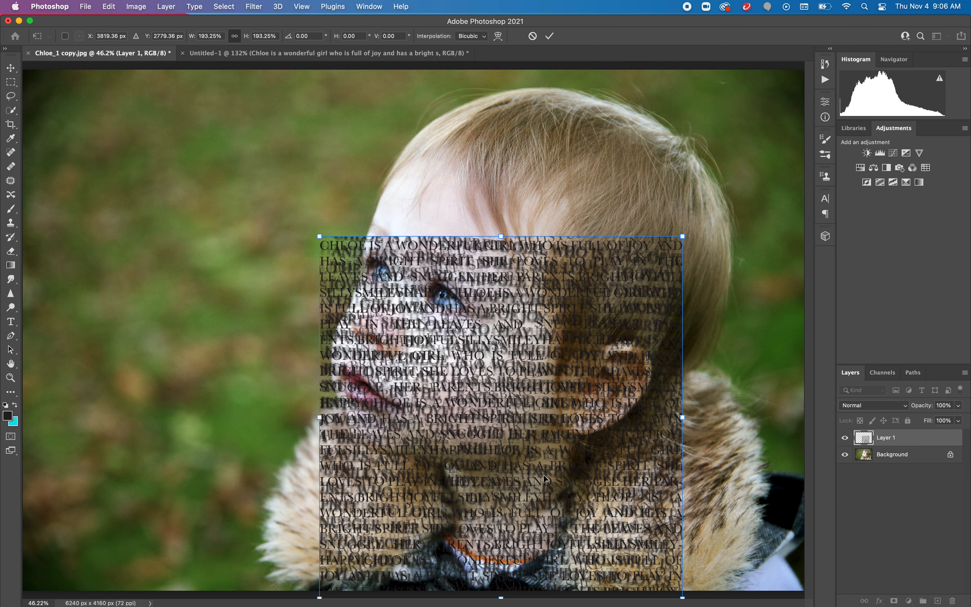
drag(534, 470, 539, 363)
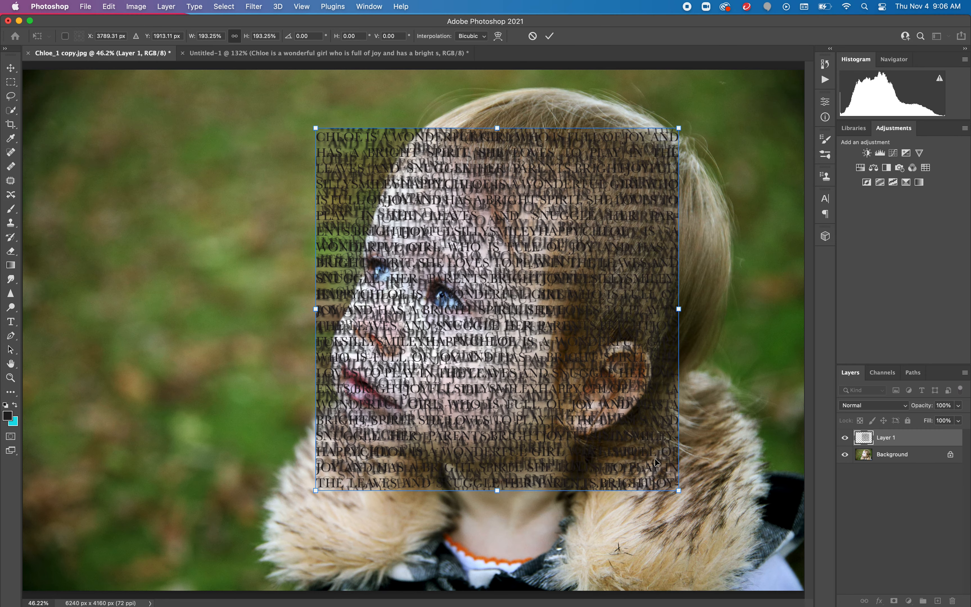
drag(679, 491, 779, 591)
drag(661, 534, 613, 489)
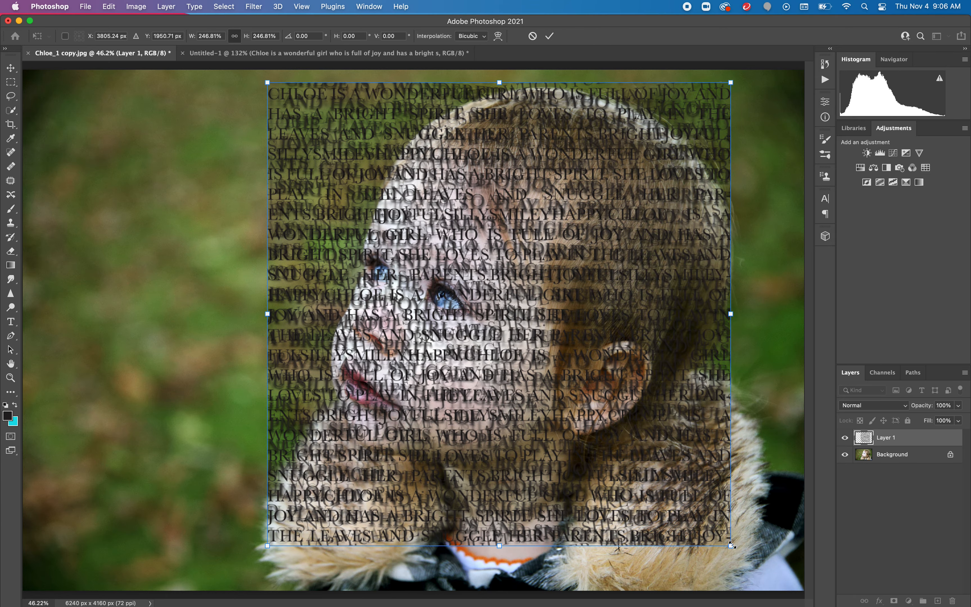
drag(728, 545, 781, 596)
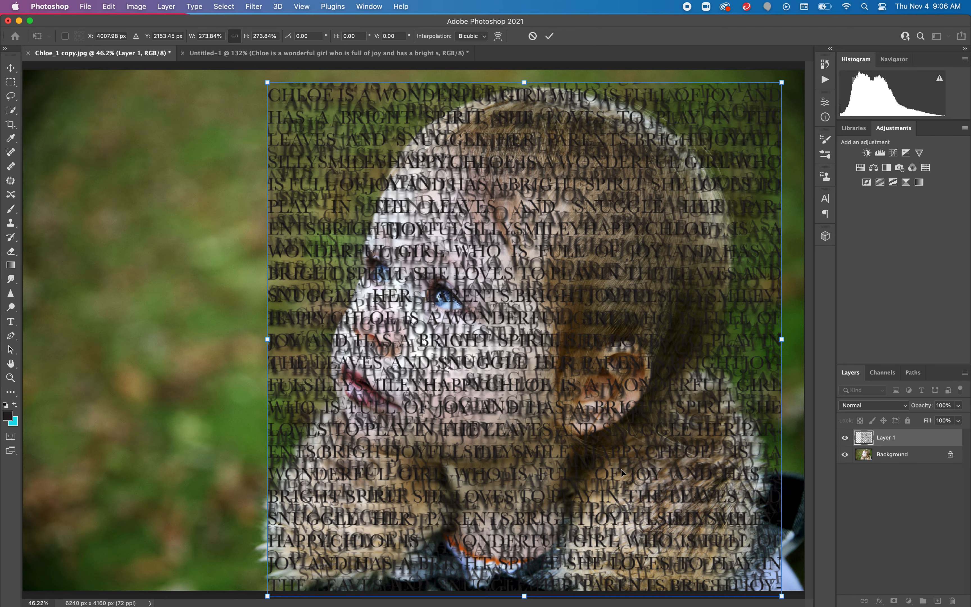
drag(267, 82, 247, 62)
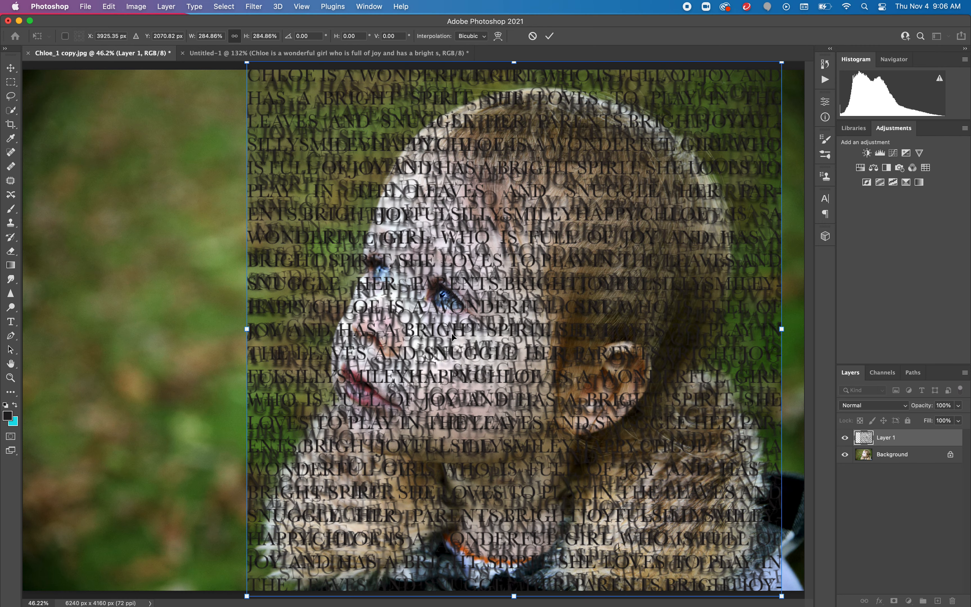
drag(452, 337, 447, 332)
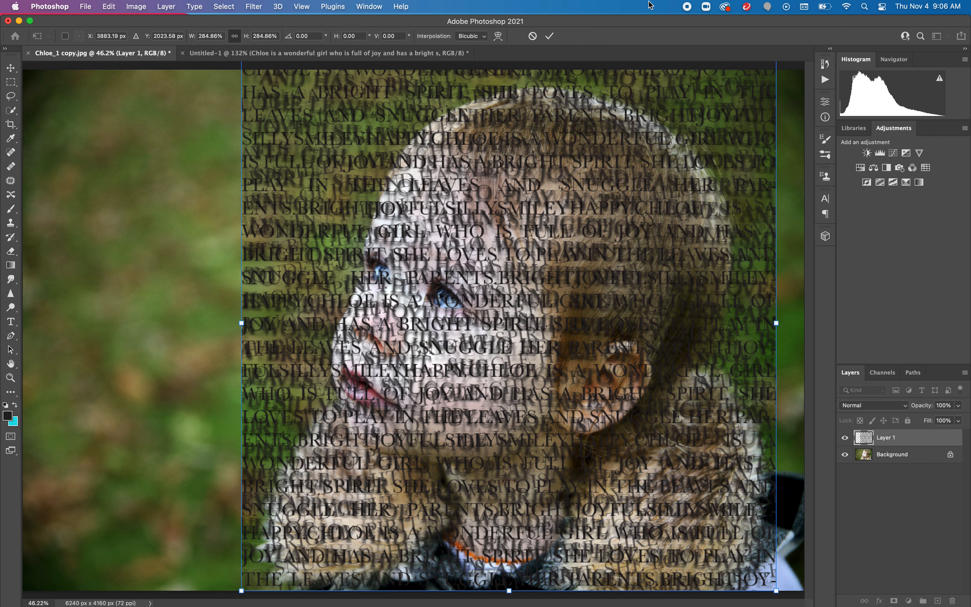